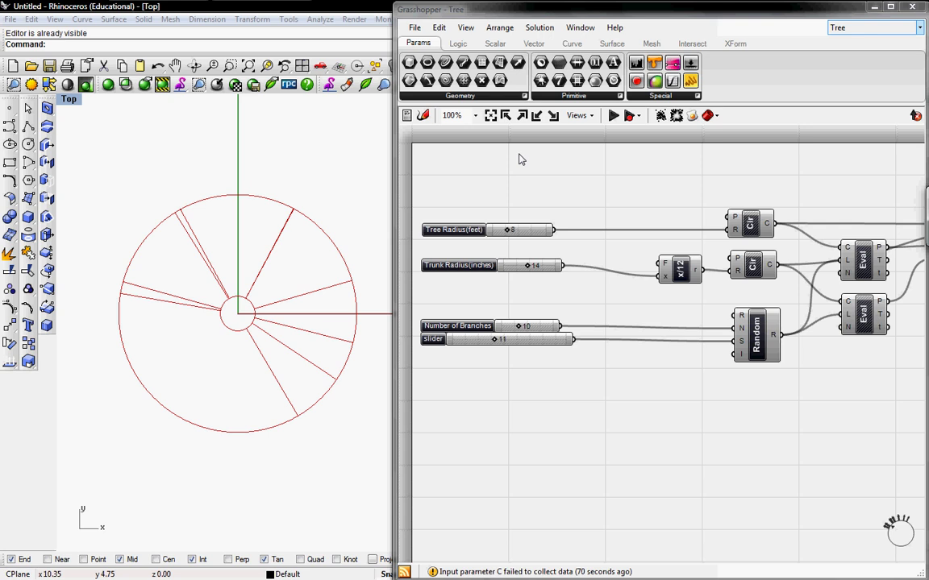
# Replace the Tree definition with a new, empty Grasshopper definition.
pyautogui.click(415, 29)
pyautogui.click(440, 41)
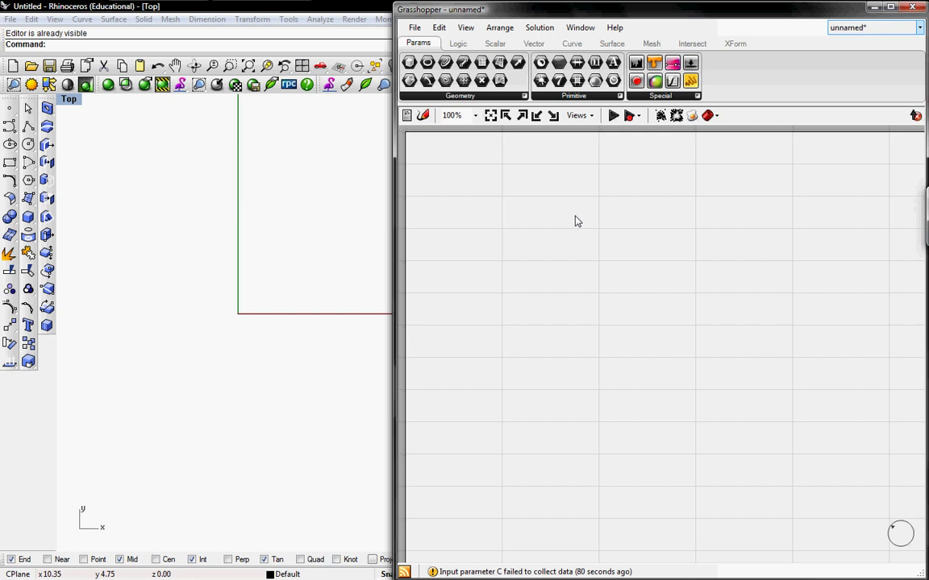
# Place a Circle component from Curve > Primitive on the canvas.
pyautogui.click(572, 44)
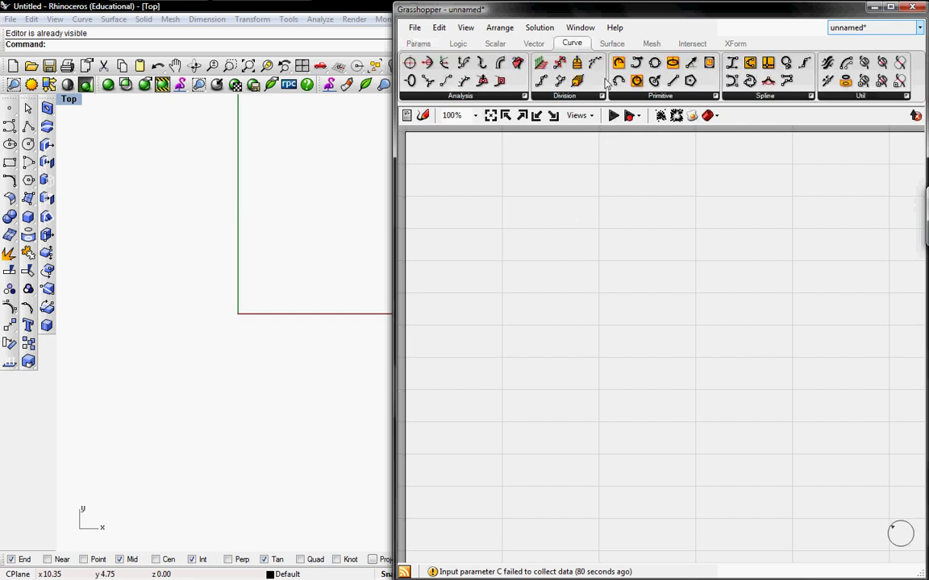
pyautogui.click(613, 95)
pyautogui.moveTo(617, 172); pyautogui.dragTo(730, 280)
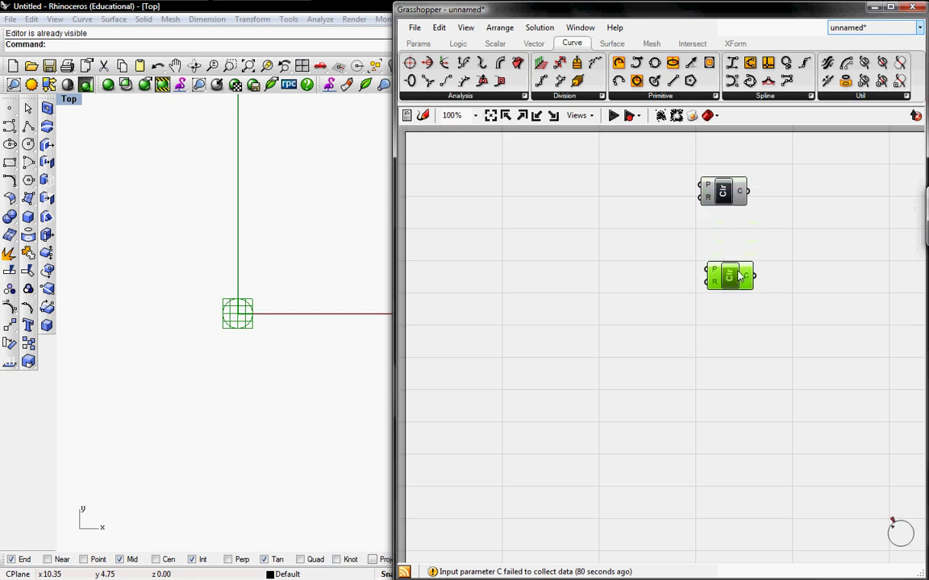
# Add a number slider, at 0.2500, to the left of the circles.
pyautogui.click(417, 45)
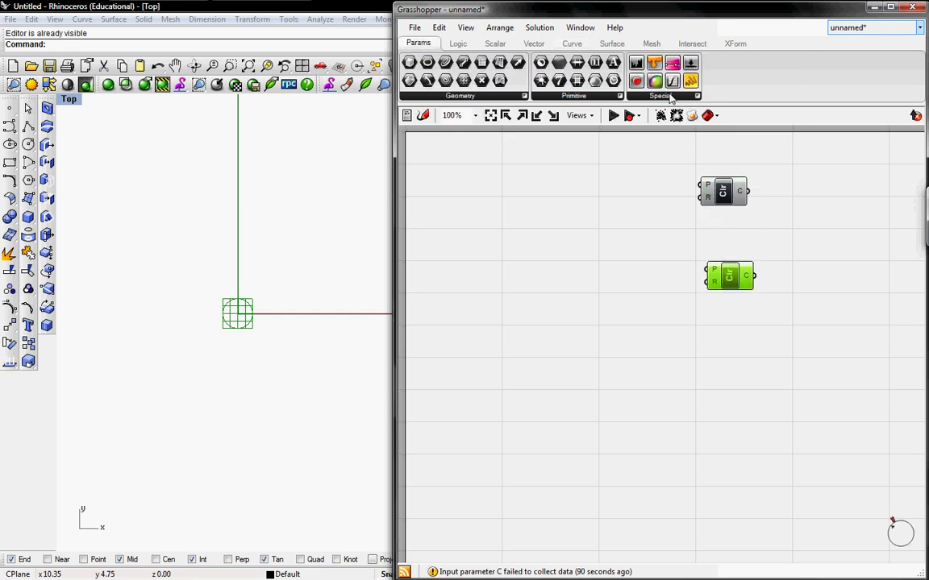
pyautogui.click(668, 96)
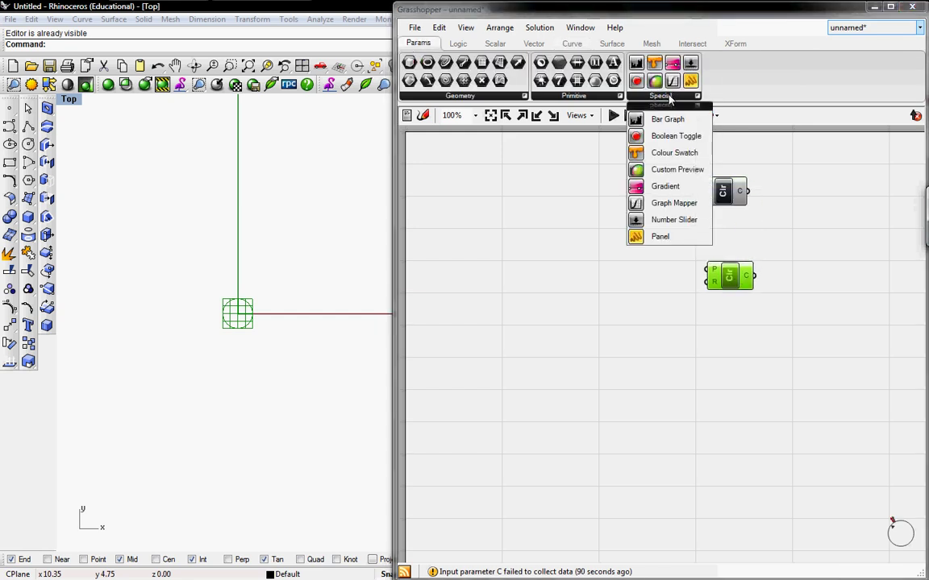
pyautogui.click(668, 220)
pyautogui.click(532, 201)
pyautogui.moveTo(523, 201); pyautogui.dragTo(562, 201)
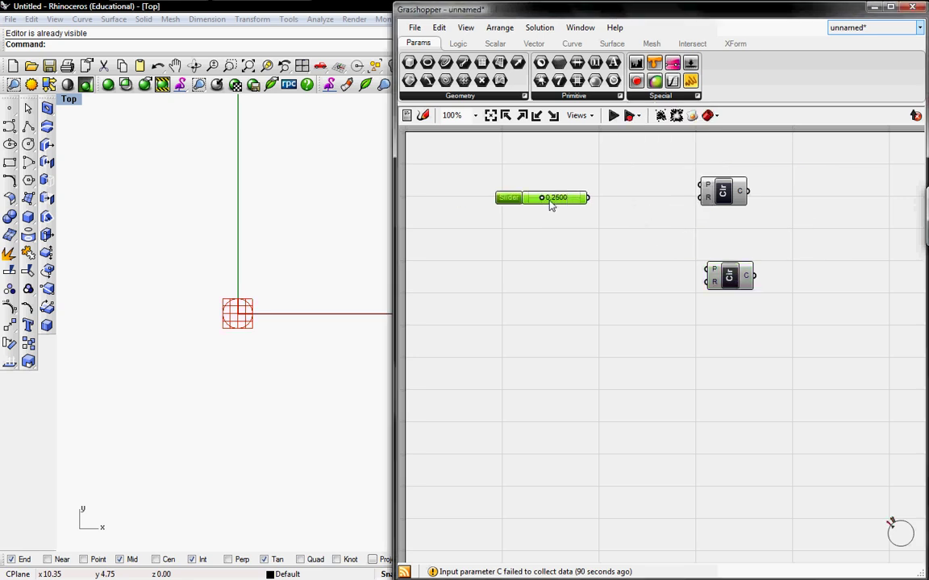
# Make the slider an integer slider with upper limit 36 and value 8.
pyautogui.rightClick(547, 199)
pyautogui.click(595, 262)
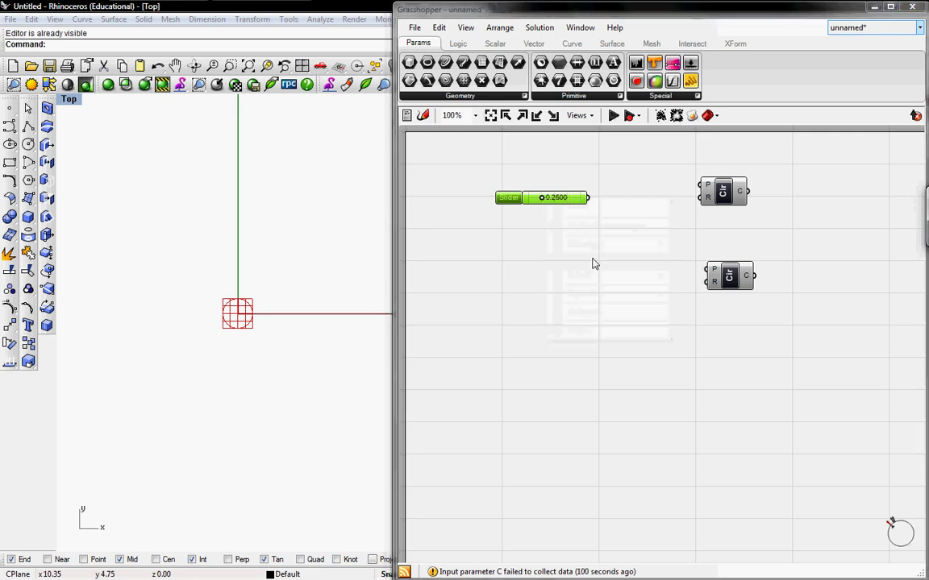
pyautogui.click(613, 189)
pyautogui.click(600, 210)
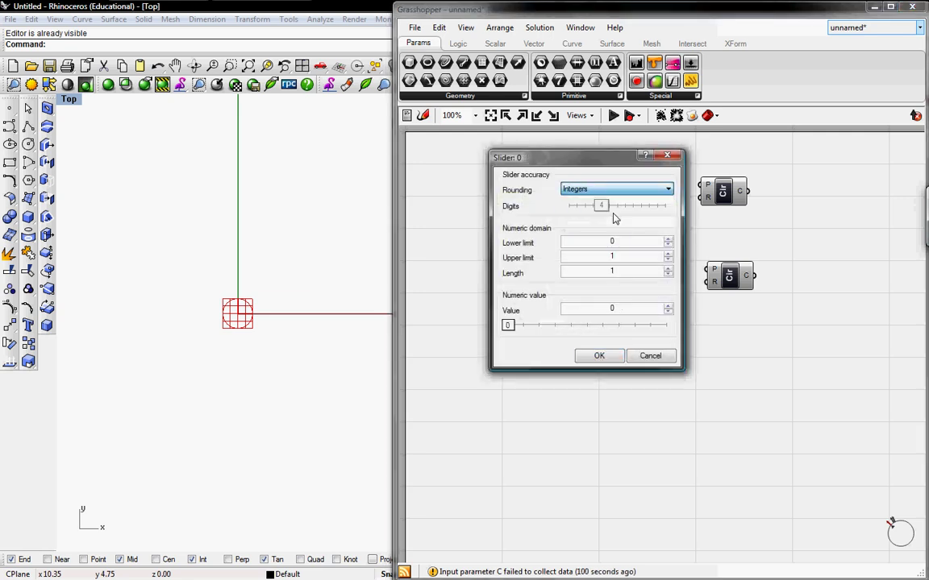
pyautogui.write('36')
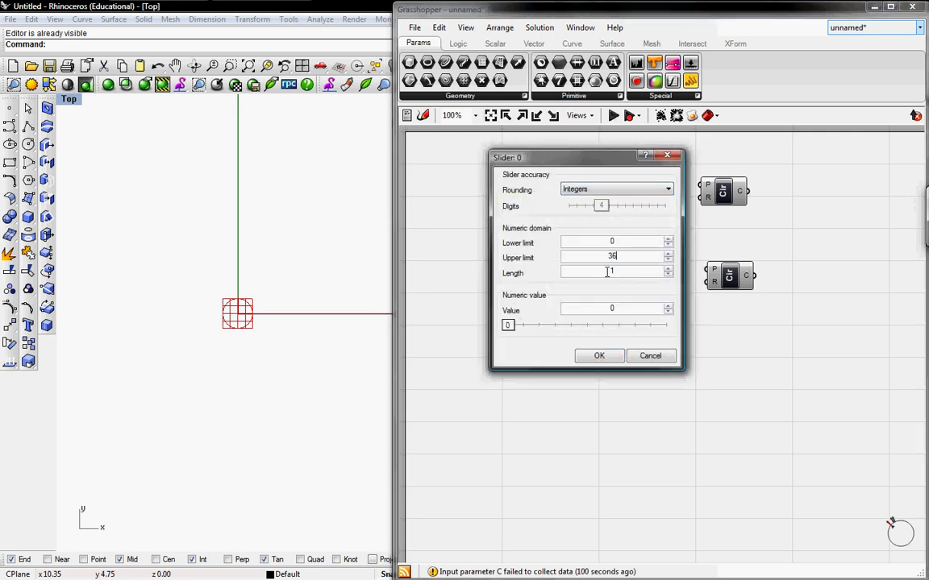
pyautogui.press('Tab')
pyautogui.press('Tab')
pyautogui.click(598, 356)
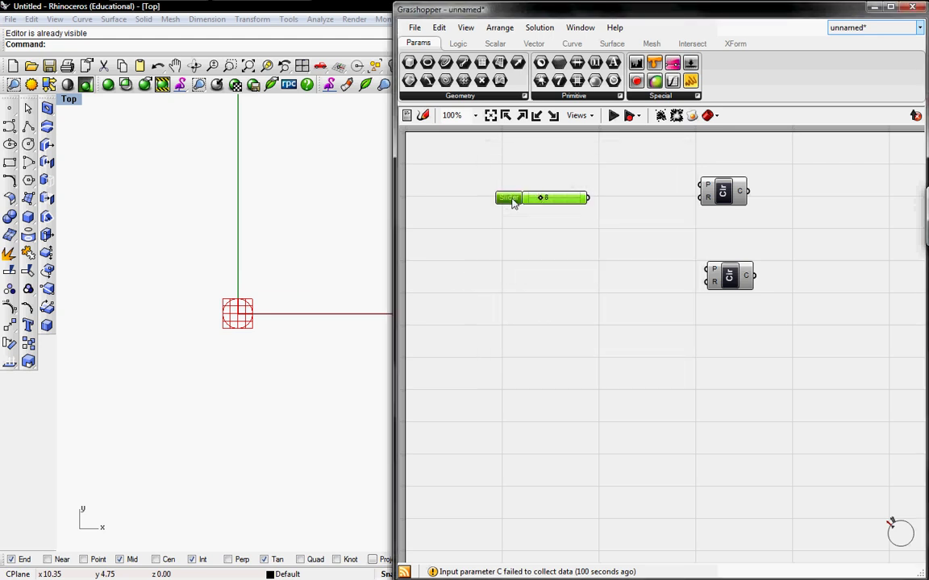
# Rename the slider 'Tree Radius (feet)' and wire it to the first Circle's radius.
pyautogui.rightClick(511, 202)
pyautogui.write('re')
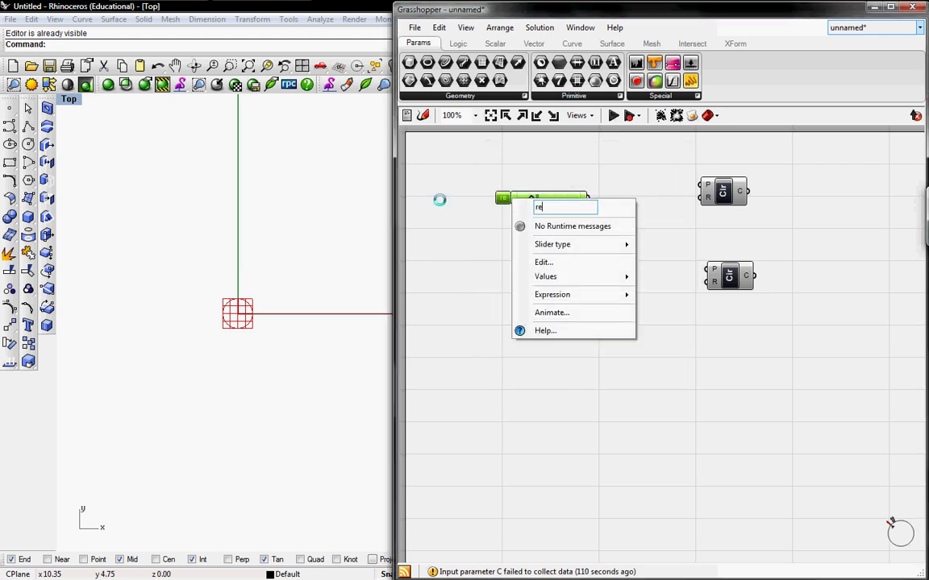
pyautogui.press('BackSpace')
pyautogui.press('BackSpace')
pyautogui.write('Tree Radius (')
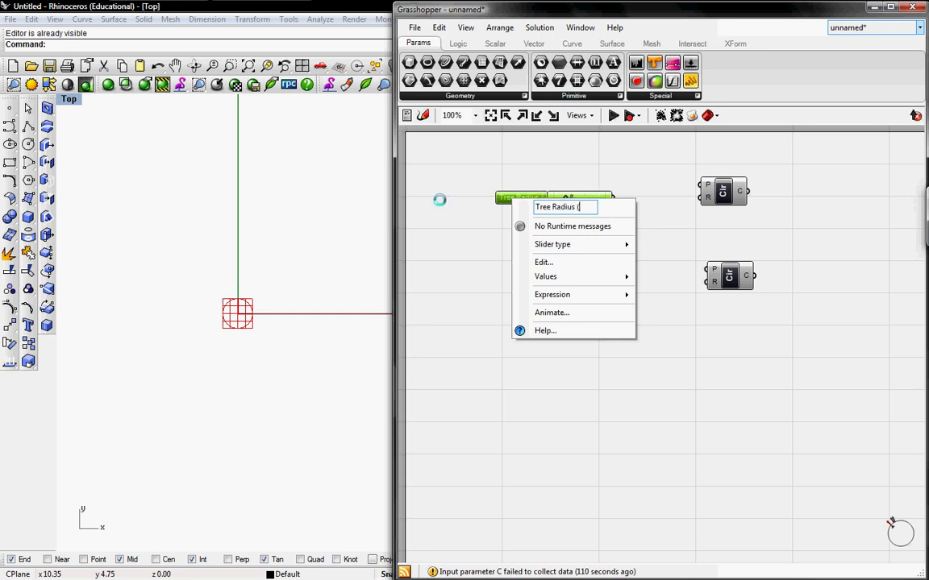
pyautogui.write('feet)')
pyautogui.click(574, 182)
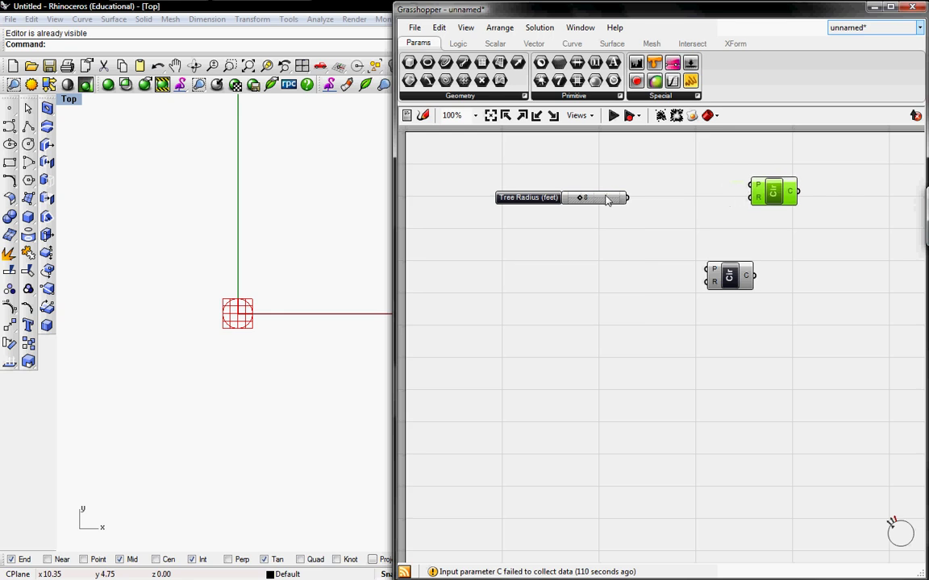
pyautogui.moveTo(628, 198); pyautogui.dragTo(752, 199)
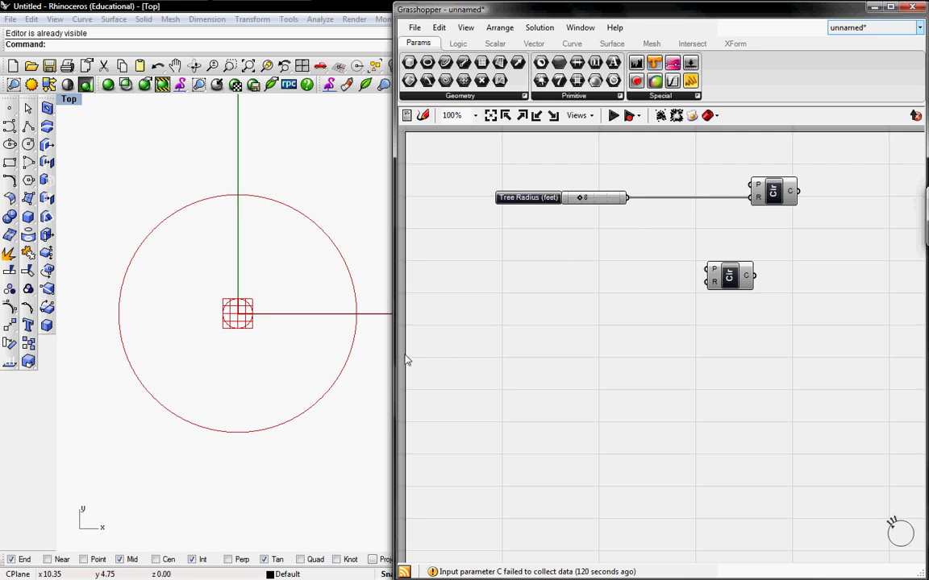
# Copy the Tree Radius slider below the original and rename the copy 'Trunk Radius (inches)'.
pyautogui.moveTo(728, 276); pyautogui.dragTo(793, 266)
pyautogui.keyDown('alt'); pyautogui.moveTo(562, 210); pyautogui.dragTo(607, 279); pyautogui.keyUp('alt')
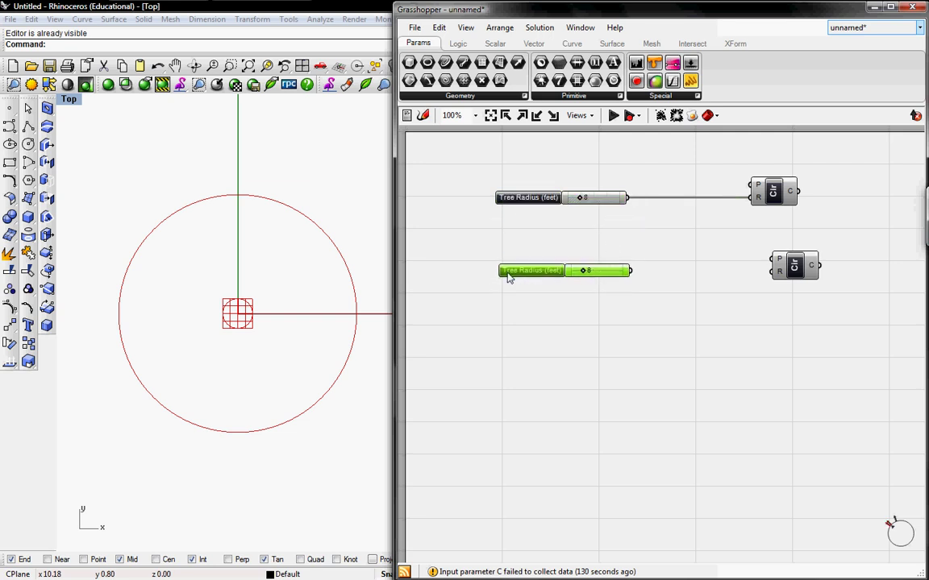
pyautogui.rightClick(548, 275)
pyautogui.doubleClick(537, 281)
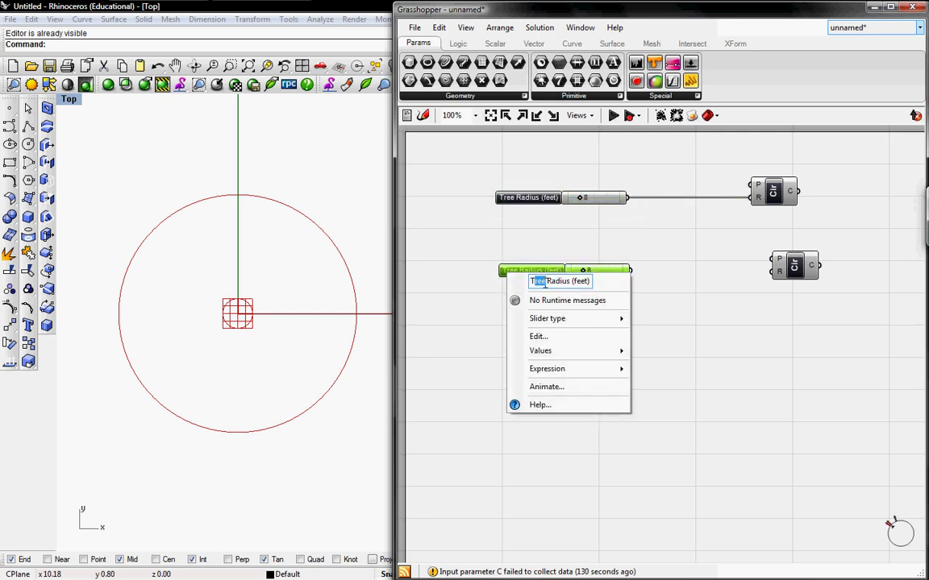
pyautogui.write('Trunk')
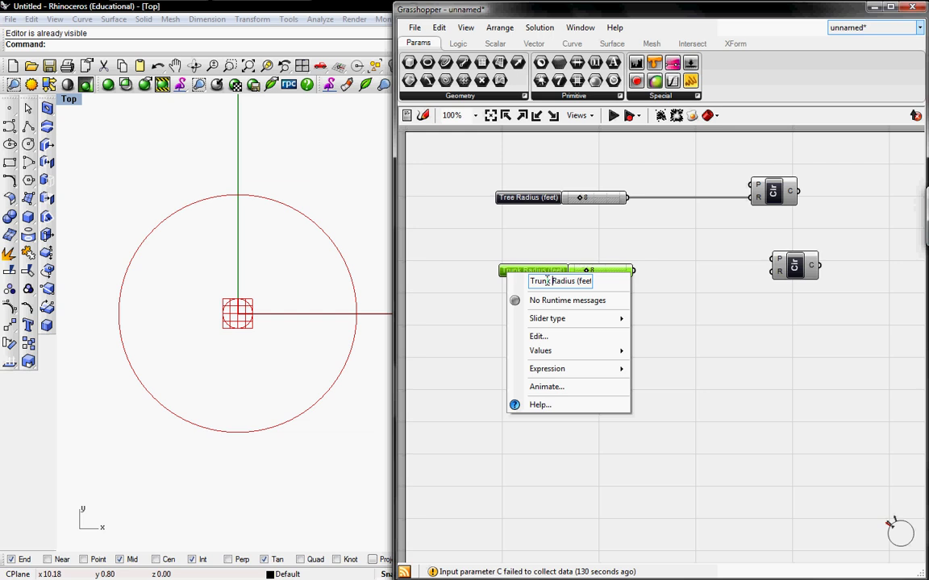
pyautogui.hotkey('shift', 'End')
pyautogui.write('(inches)')
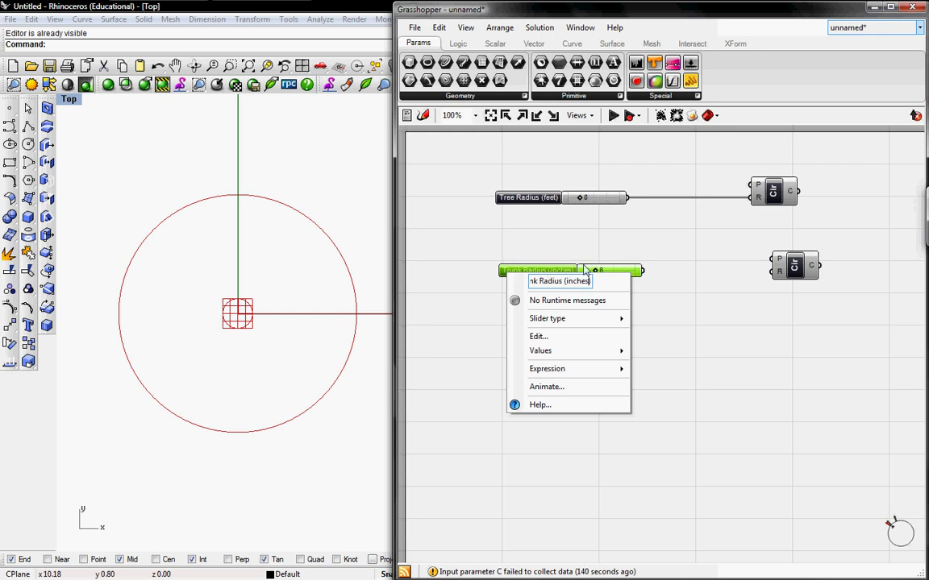
pyautogui.press('Return')
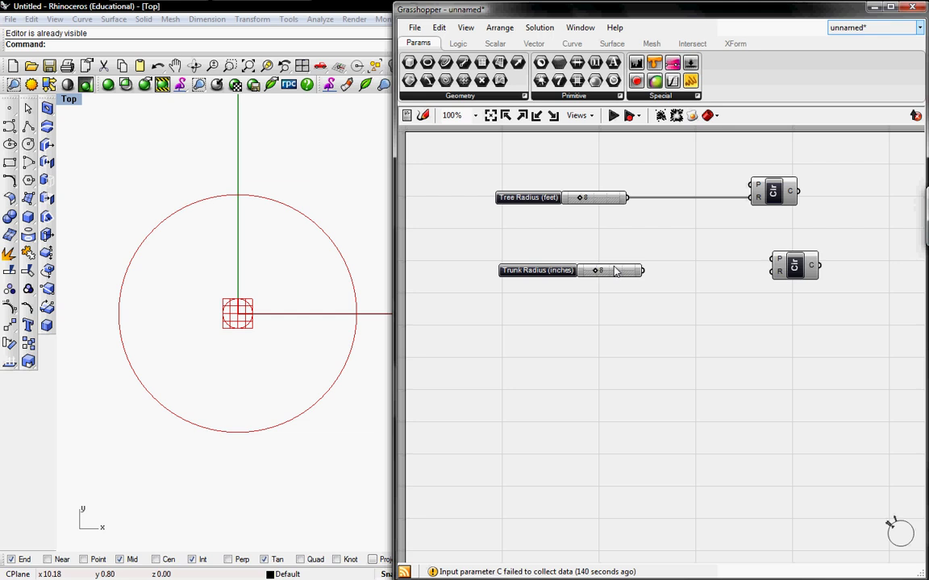
# Add an Expression component from Scalar > Expressions and set its expression.
pyautogui.click(495, 44)
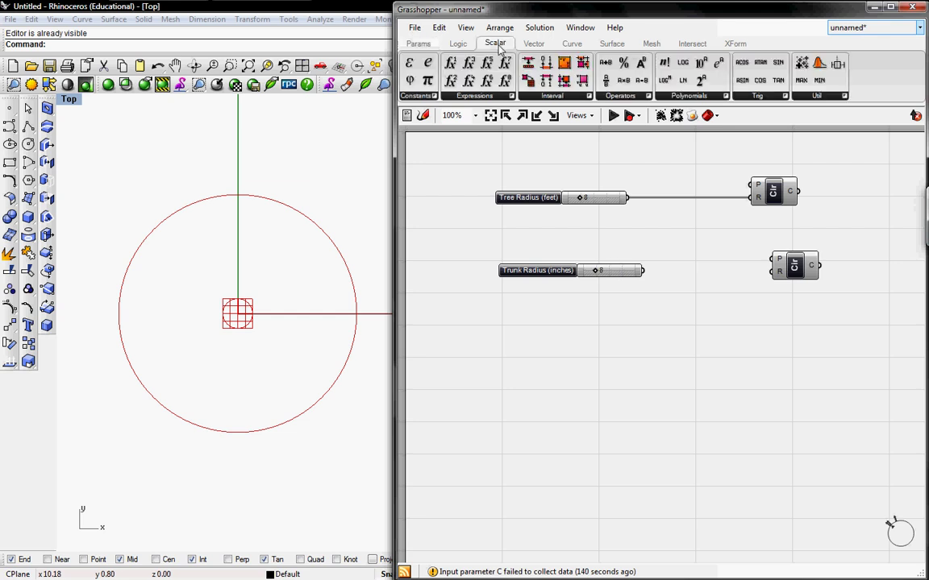
pyautogui.click(486, 98)
pyautogui.moveTo(473, 124); pyautogui.dragTo(717, 274)
pyautogui.rightClick(690, 266)
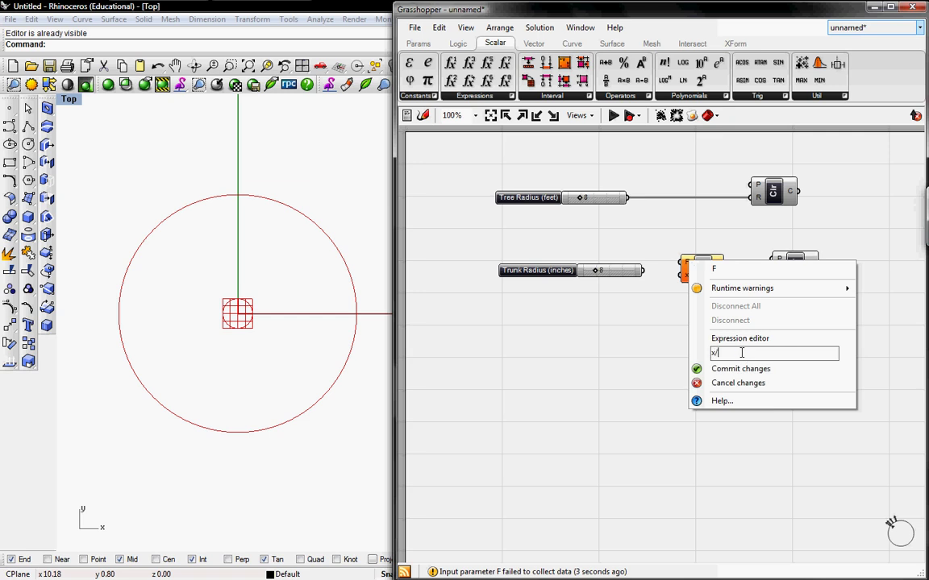
pyautogui.click(740, 369)
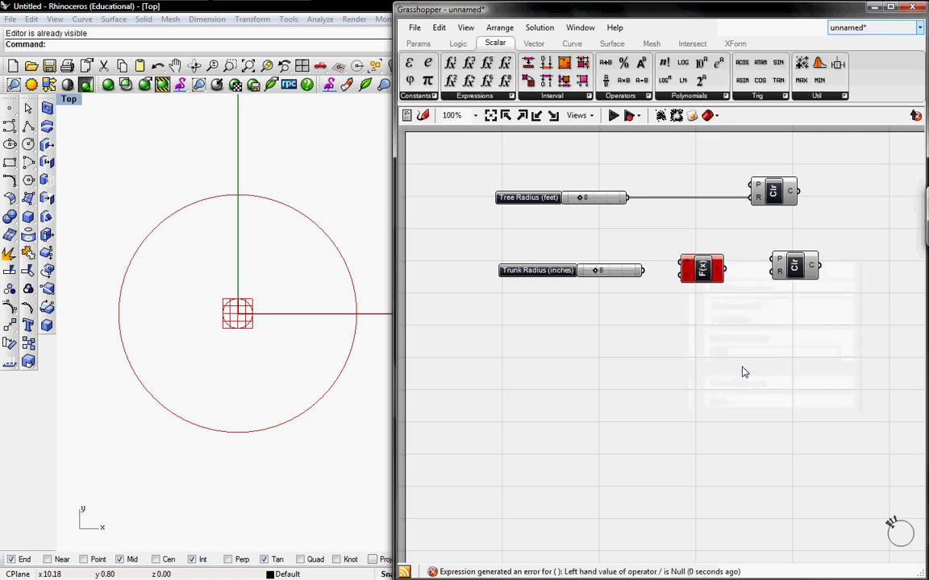
# Wire Trunk Radius through the expression into the second Circle's radius, then preview both circles.
pyautogui.moveTo(643, 270); pyautogui.dragTo(771, 268)
pyautogui.moveTo(838, 305); pyautogui.dragTo(701, 309, button='right')
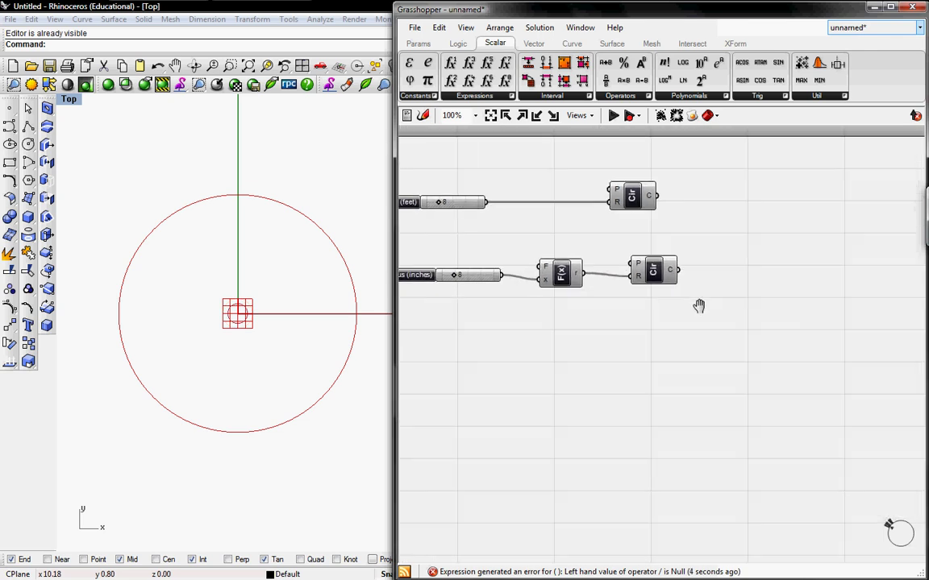
pyautogui.click(665, 200)
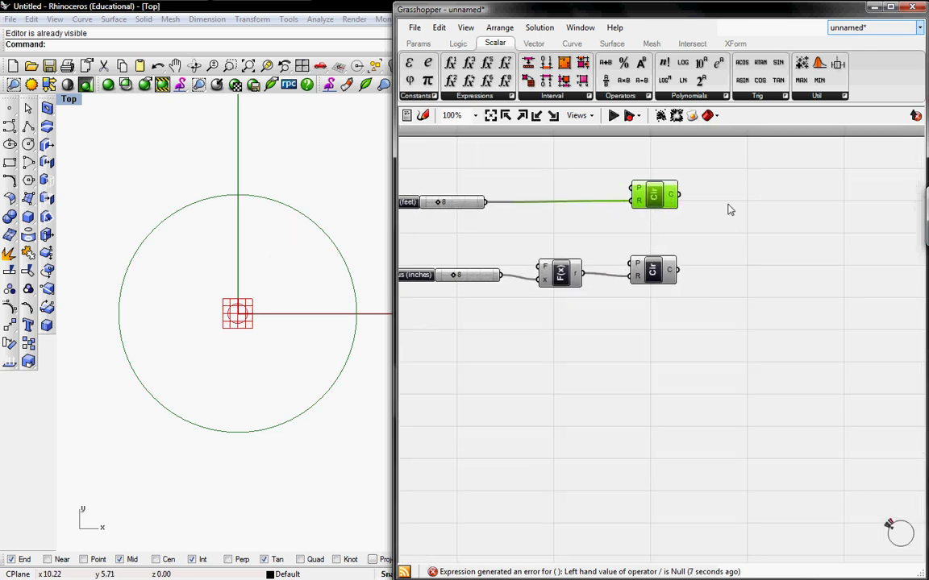
pyautogui.moveTo(669, 277); pyautogui.dragTo(674, 275)
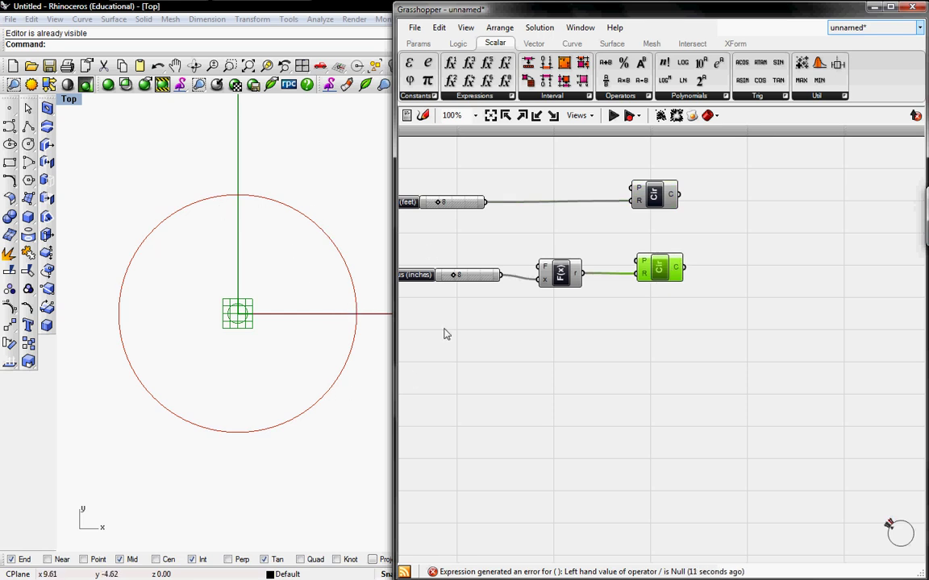
# Add an Evaluate Length component and feed it the canopy circle.
pyautogui.click(571, 45)
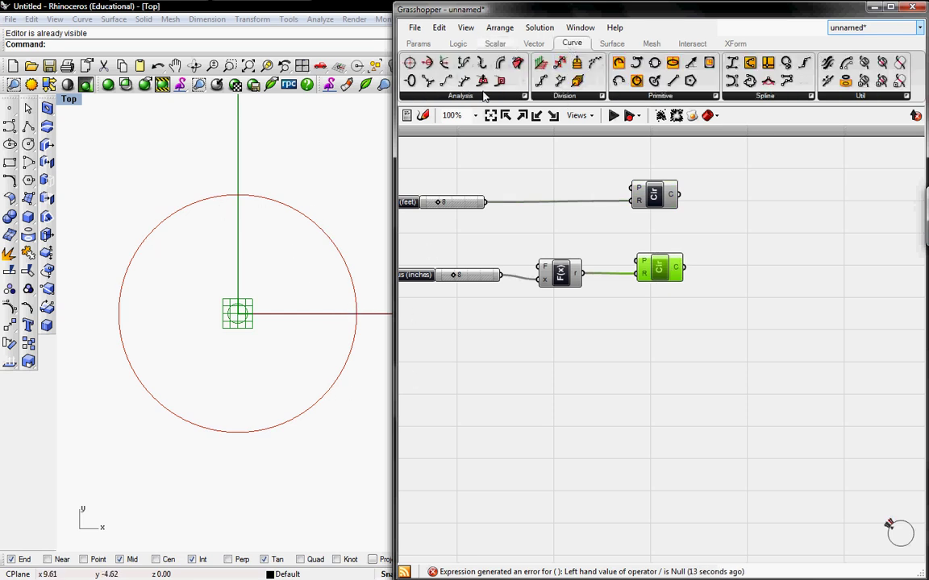
pyautogui.click(461, 97)
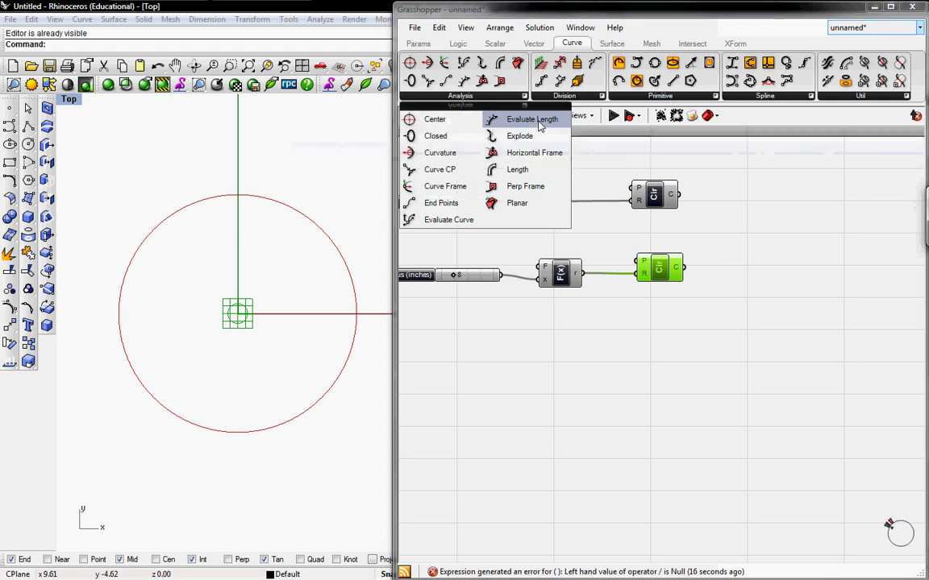
pyautogui.moveTo(516, 121); pyautogui.dragTo(802, 199)
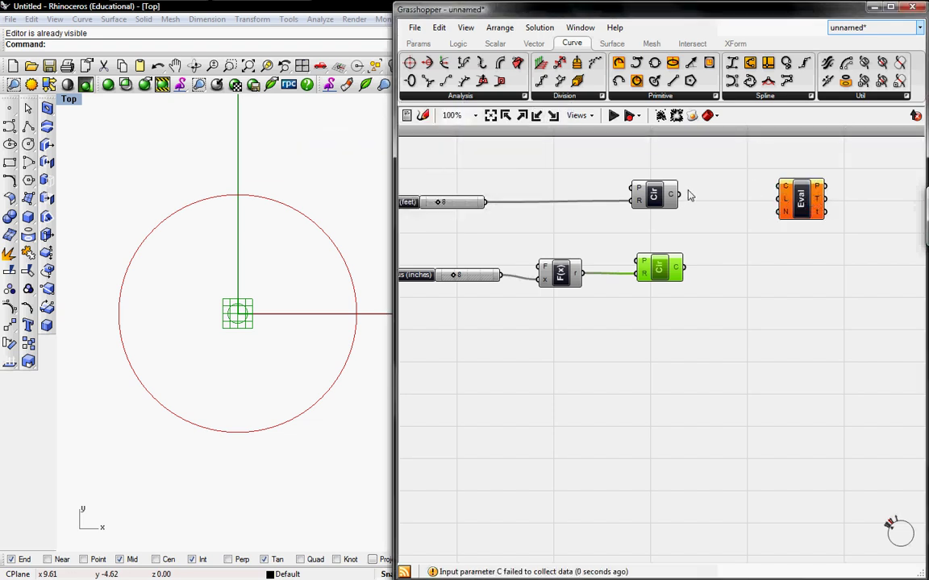
pyautogui.moveTo(681, 200); pyautogui.dragTo(780, 187)
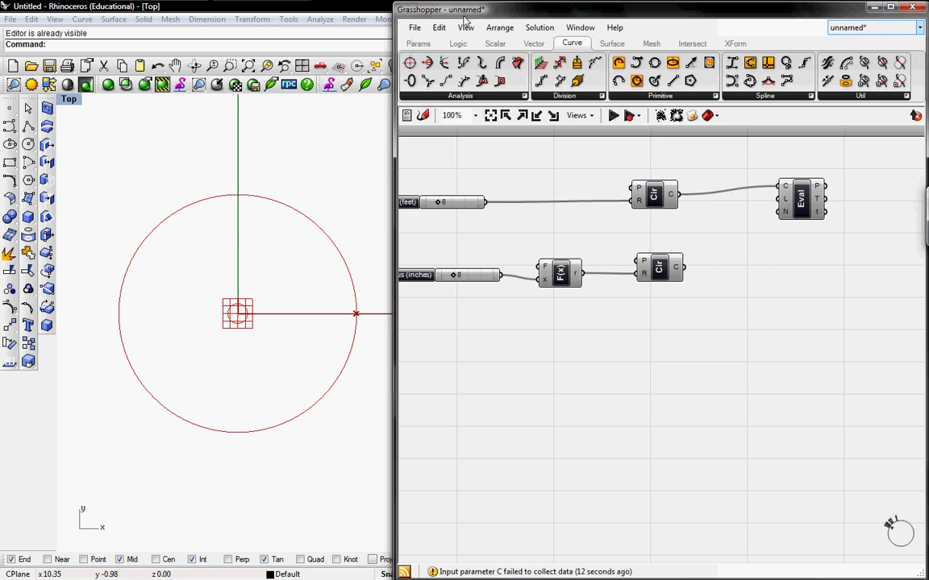
# Drive Eval's length input with a number slider set to 0.5063.
pyautogui.click(418, 45)
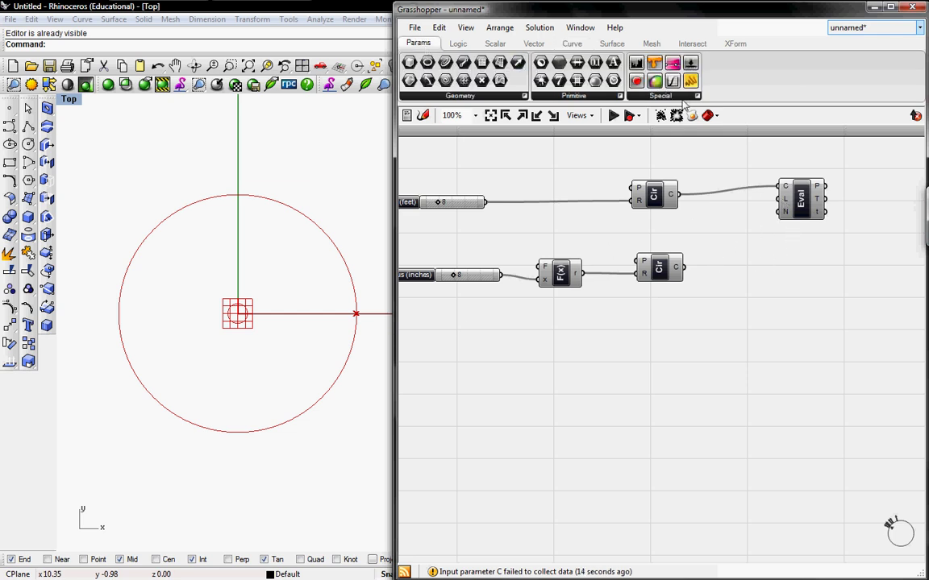
pyautogui.moveTo(694, 66); pyautogui.dragTo(780, 199)
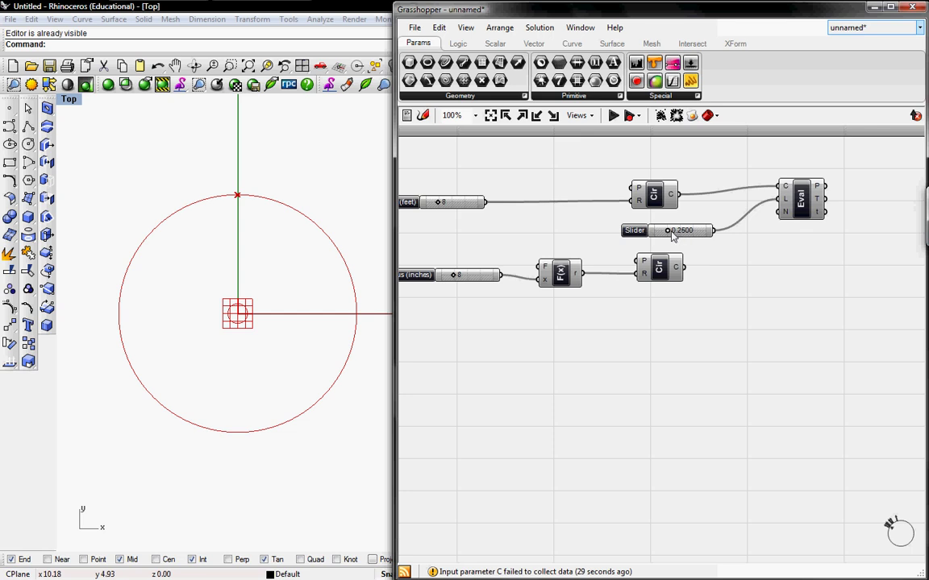
pyautogui.moveTo(669, 232); pyautogui.dragTo(681, 234)
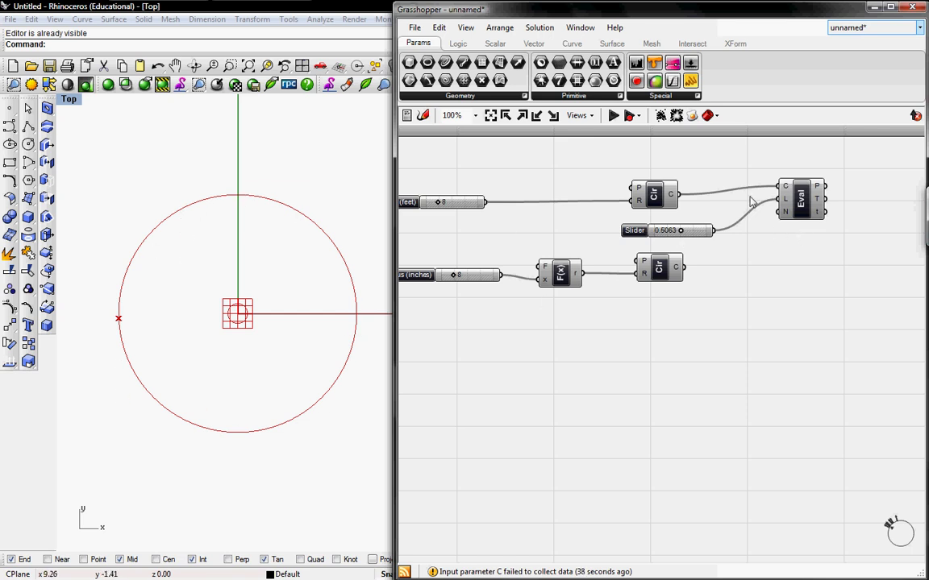
# Place an unconnected Random component from Logic > Sets below the trunk circle.
pyautogui.moveTo(788, 207)
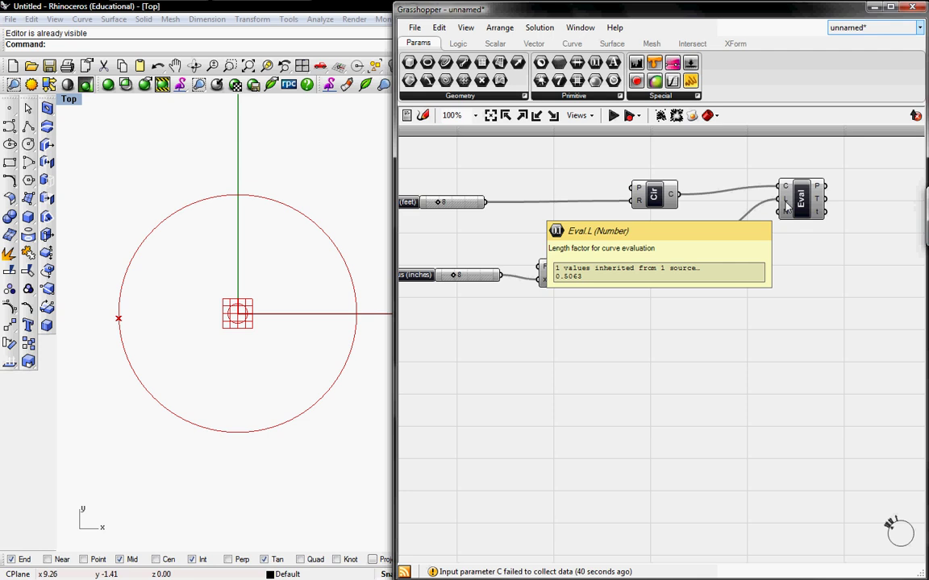
pyautogui.moveTo(613, 319); pyautogui.dragTo(675, 300, button='right')
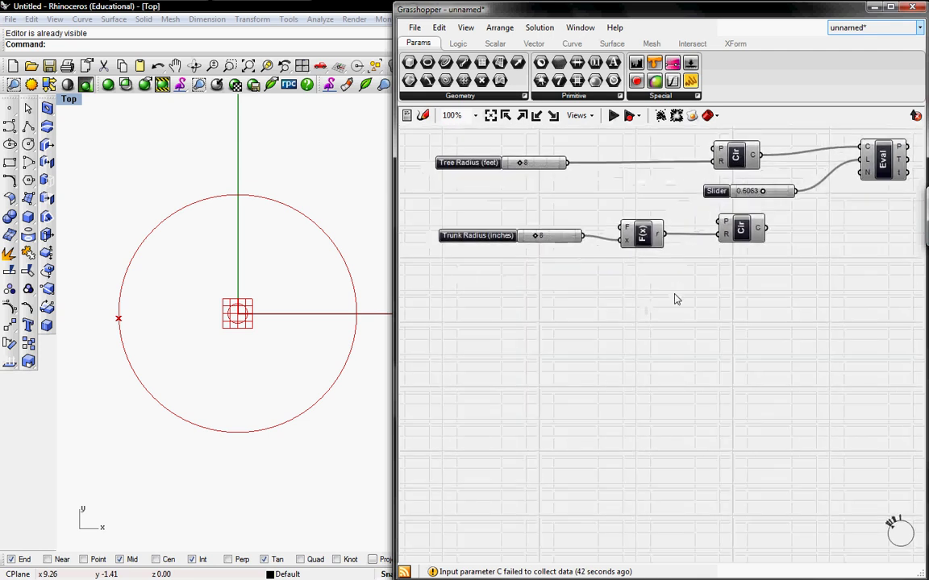
pyautogui.click(457, 43)
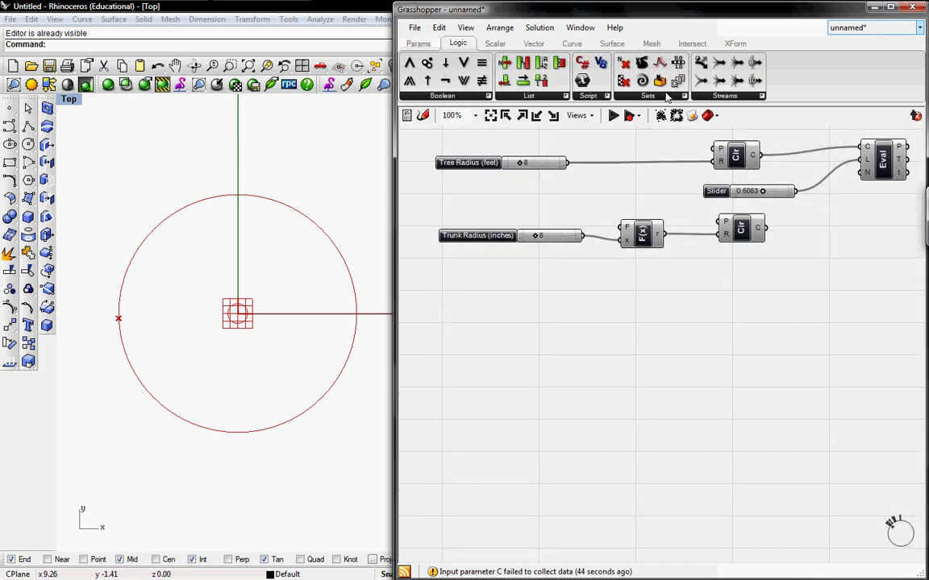
pyautogui.click(667, 97)
pyautogui.click(648, 204)
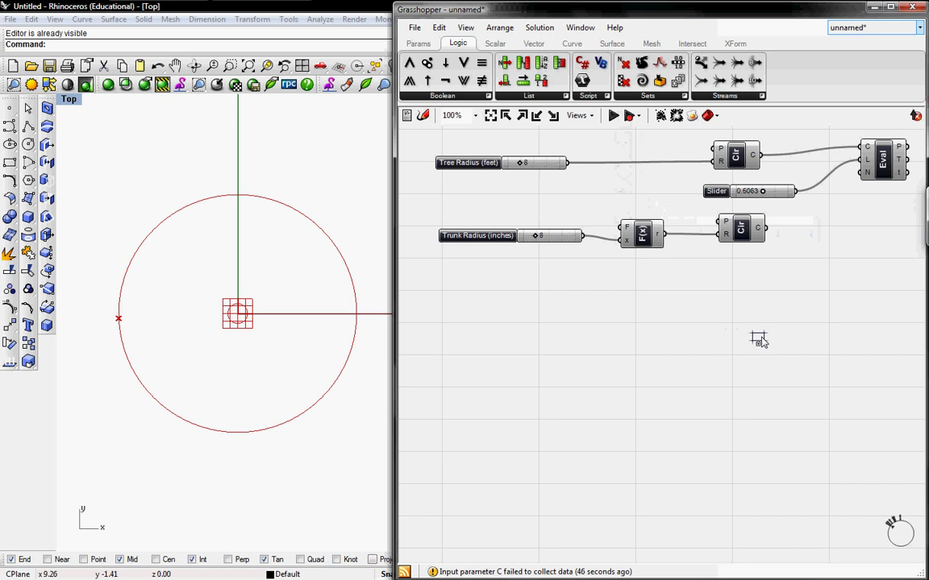
pyautogui.click(757, 339)
pyautogui.moveTo(806, 321); pyautogui.dragTo(736, 327, button='right')
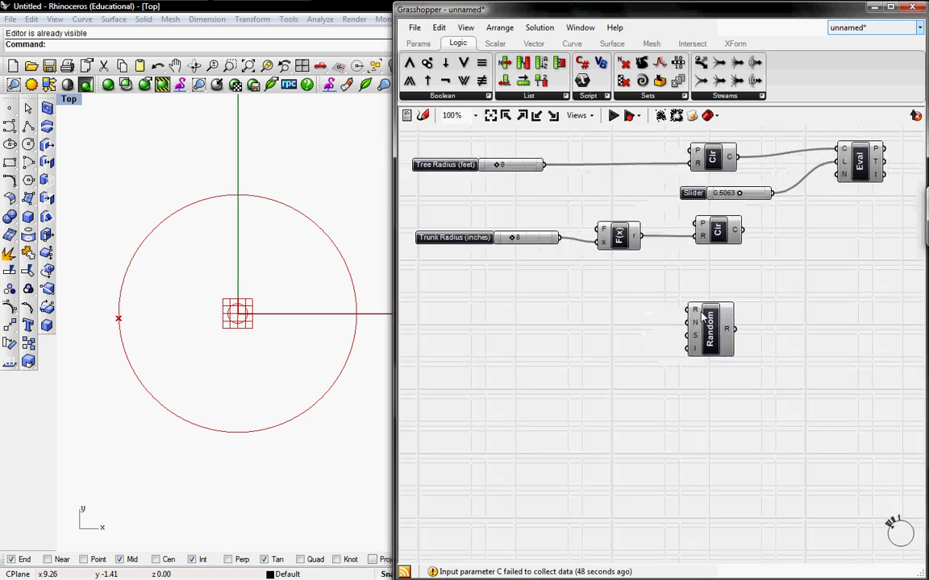
pyautogui.moveTo(698, 317)
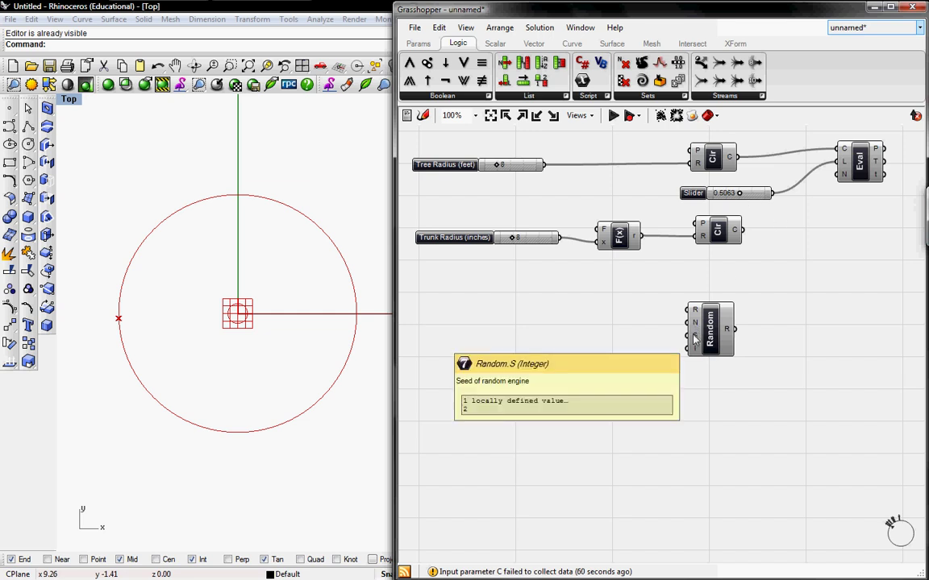
# Copy the Trunk Radius slider, rename it 'Number of Branches', and wire it to Random's N input.
pyautogui.click(461, 243)
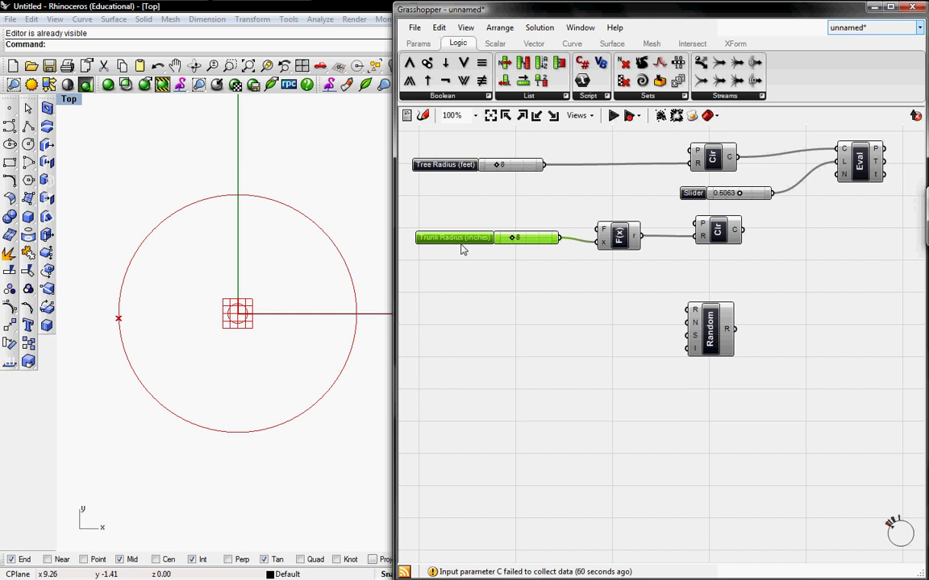
pyautogui.keyDown('alt'); pyautogui.moveTo(461, 250); pyautogui.dragTo(487, 321); pyautogui.keyUp('alt')
pyautogui.rightClick(485, 317)
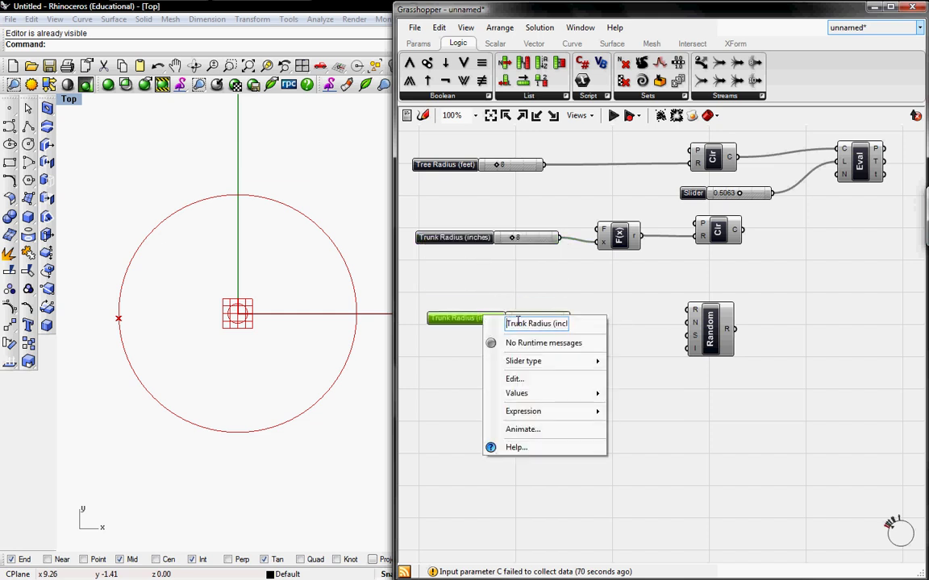
pyautogui.moveTo(517, 324); pyautogui.dragTo(568, 323)
pyautogui.write('number of')
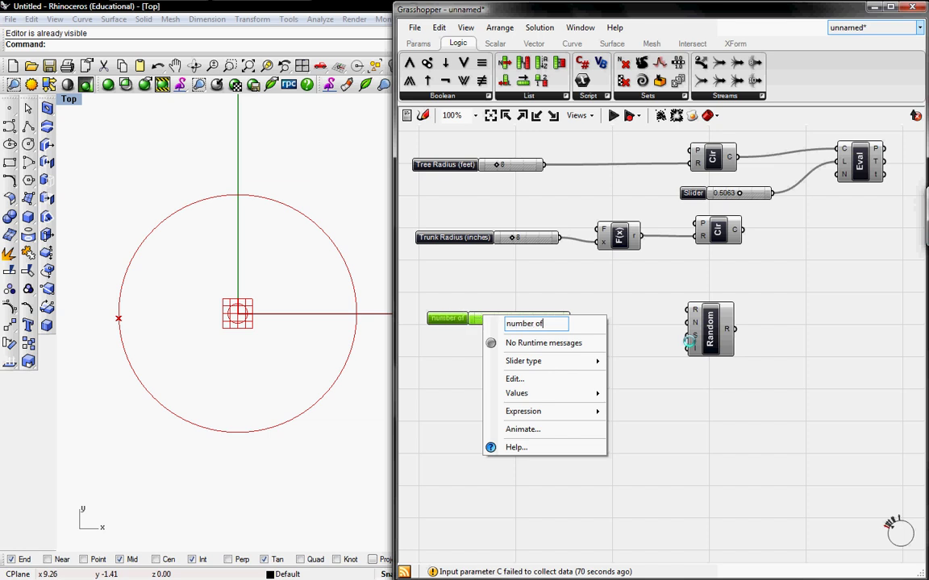
pyautogui.write(' Branches')
pyautogui.press('Home')
pyautogui.write('N')
pyautogui.press('Return')
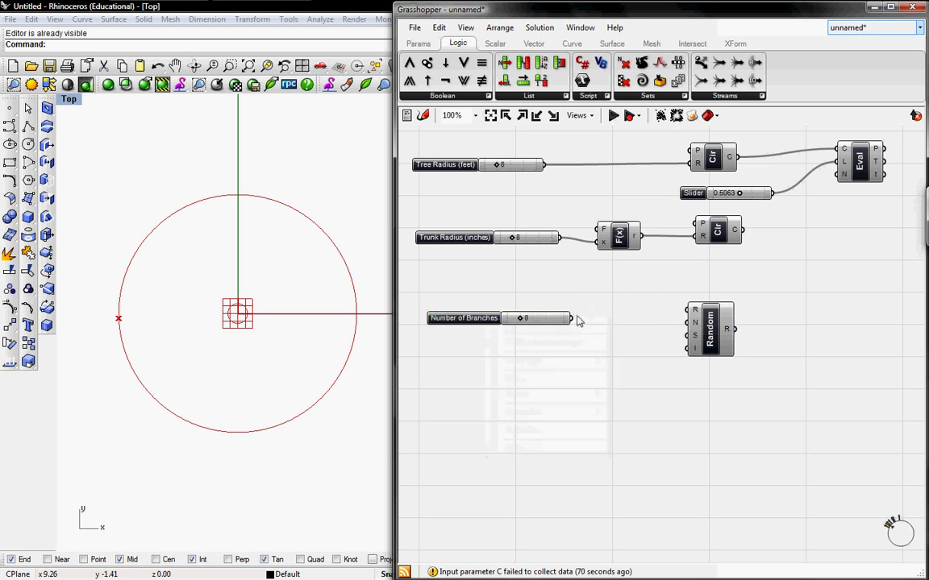
pyautogui.moveTo(572, 318); pyautogui.dragTo(688, 323)
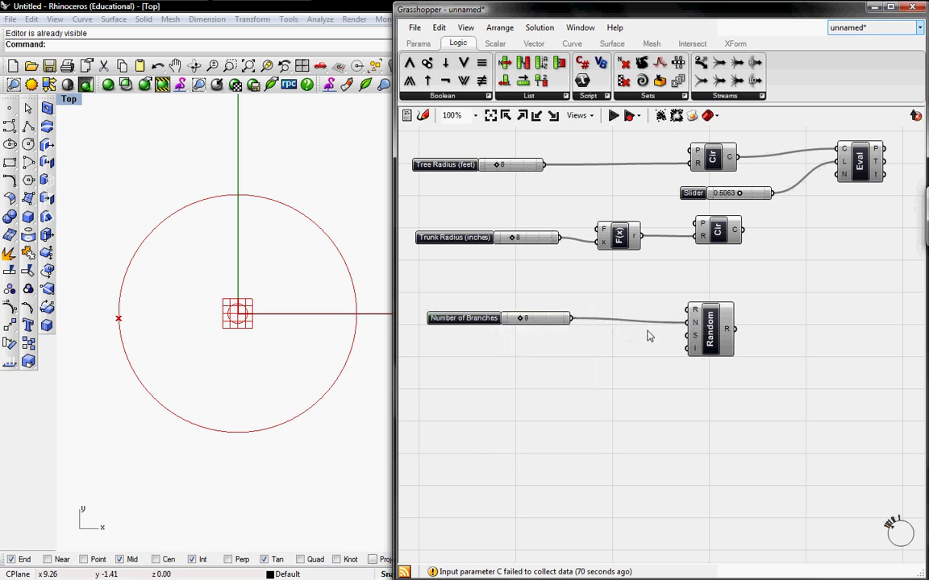
# Copy the slider again, rename it 'slider', and wire it to Random's seed input.
pyautogui.click(551, 323)
pyautogui.keyDown('alt'); pyautogui.moveTo(531, 239); pyautogui.dragTo(533, 347); pyautogui.keyUp('alt')
pyautogui.rightClick(445, 342)
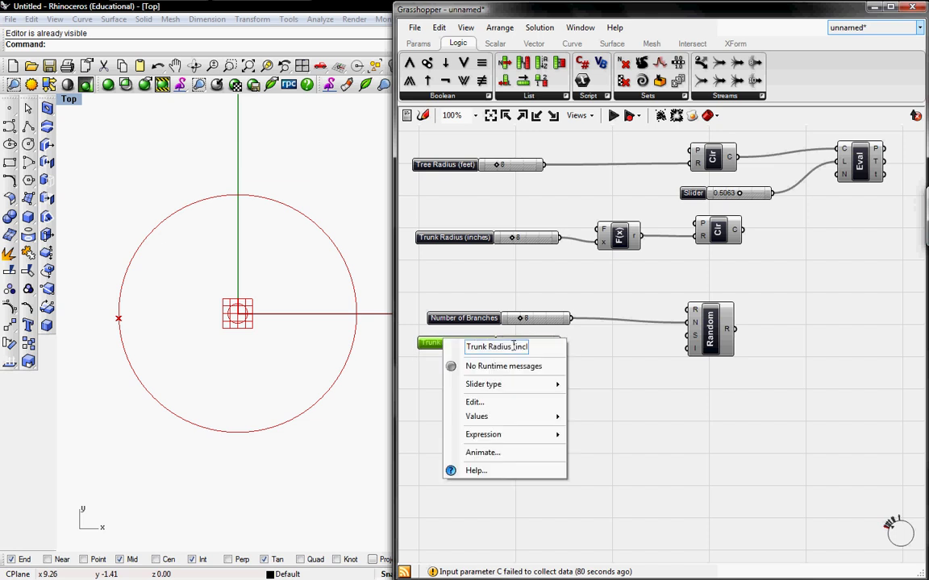
pyautogui.moveTo(468, 347); pyautogui.dragTo(683, 358)
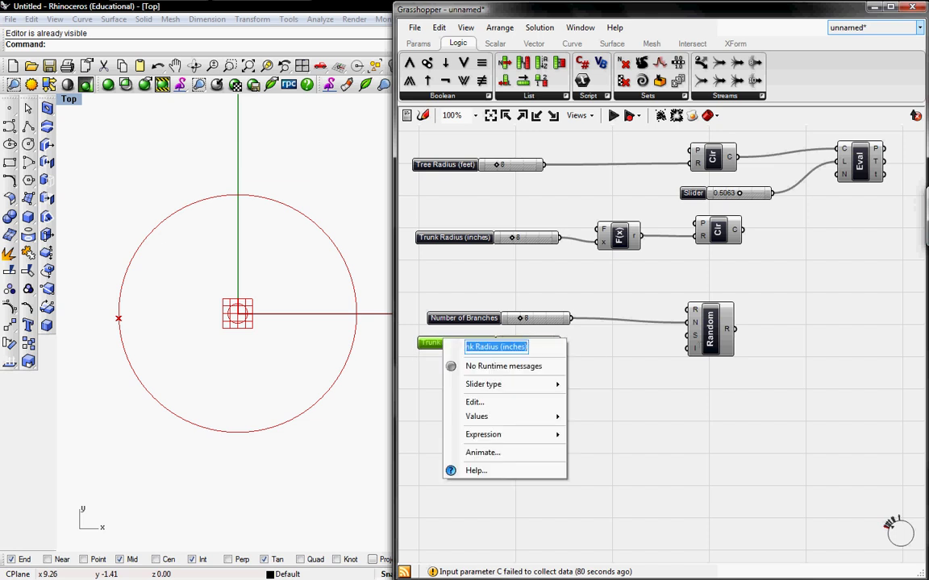
pyautogui.write('slider')
pyautogui.press('Return')
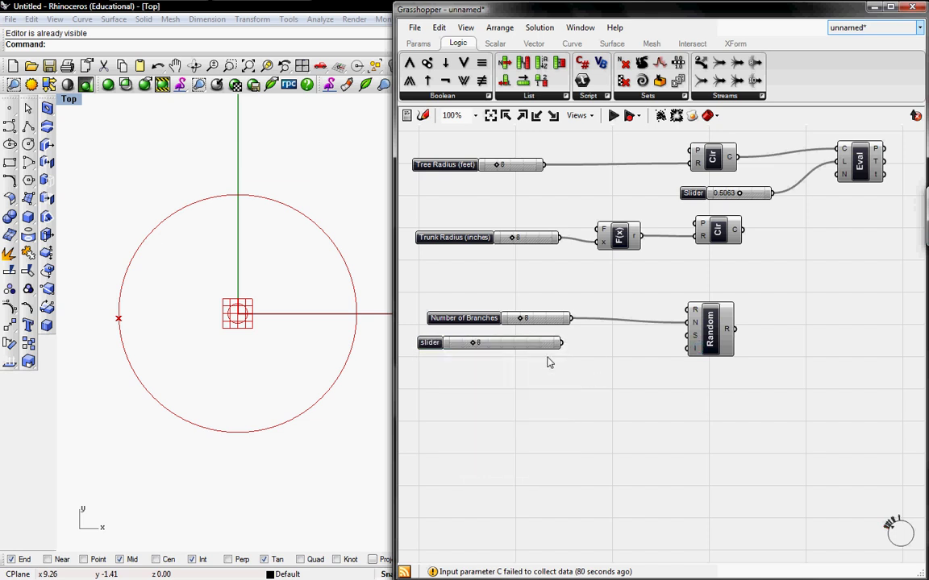
pyautogui.moveTo(562, 343); pyautogui.dragTo(543, 342)
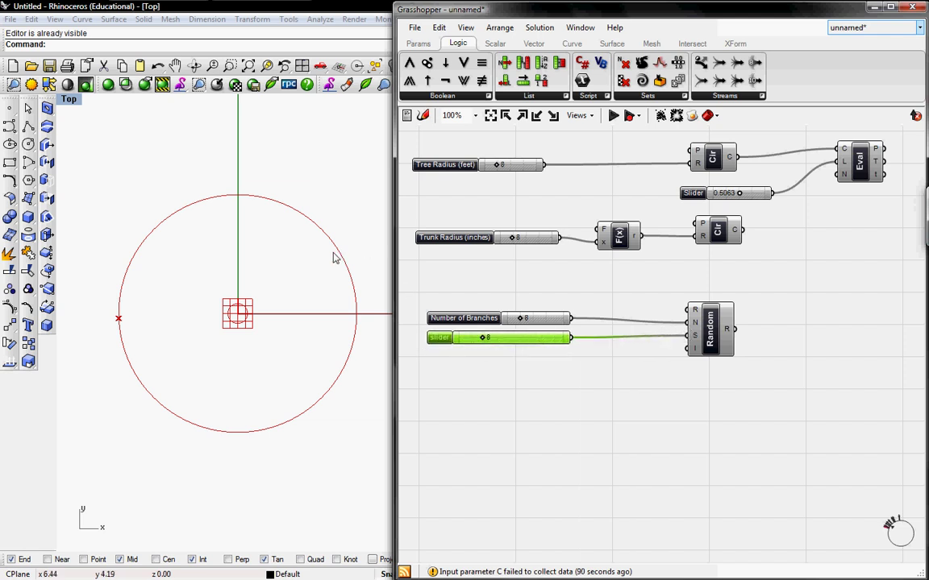
pyautogui.moveTo(789, 305); pyautogui.dragTo(768, 305, button='right')
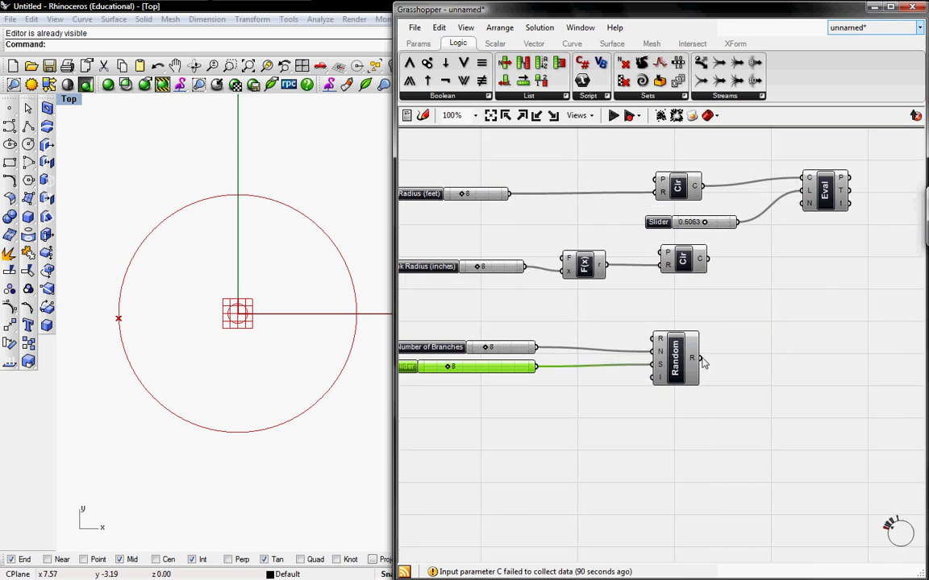
pyautogui.moveTo(700, 360); pyautogui.dragTo(718, 364)
pyautogui.moveTo(693, 363)
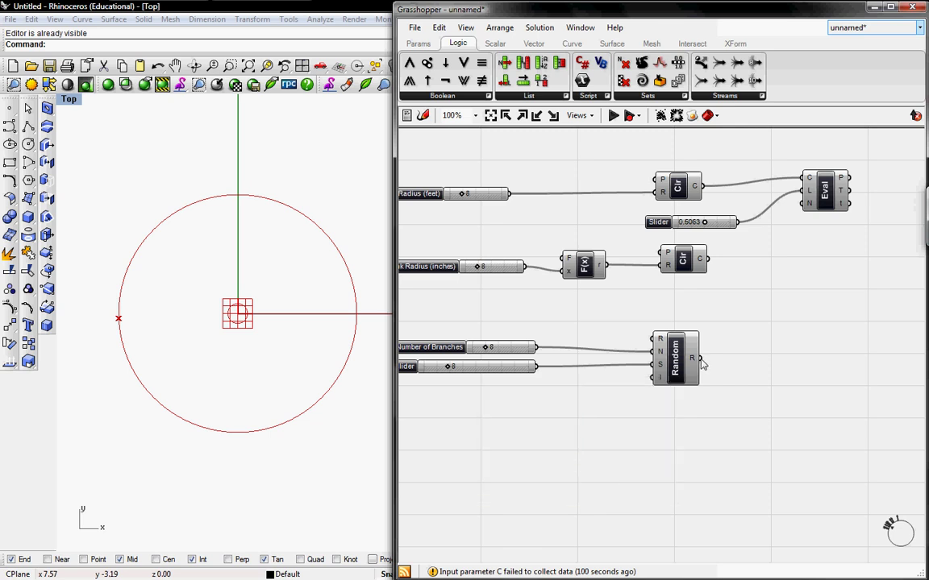
# Feed Random's values into Eval's length, delete the 0.5063 slider, and raise Number of Branches to 11.
pyautogui.moveTo(701, 363); pyautogui.dragTo(806, 191)
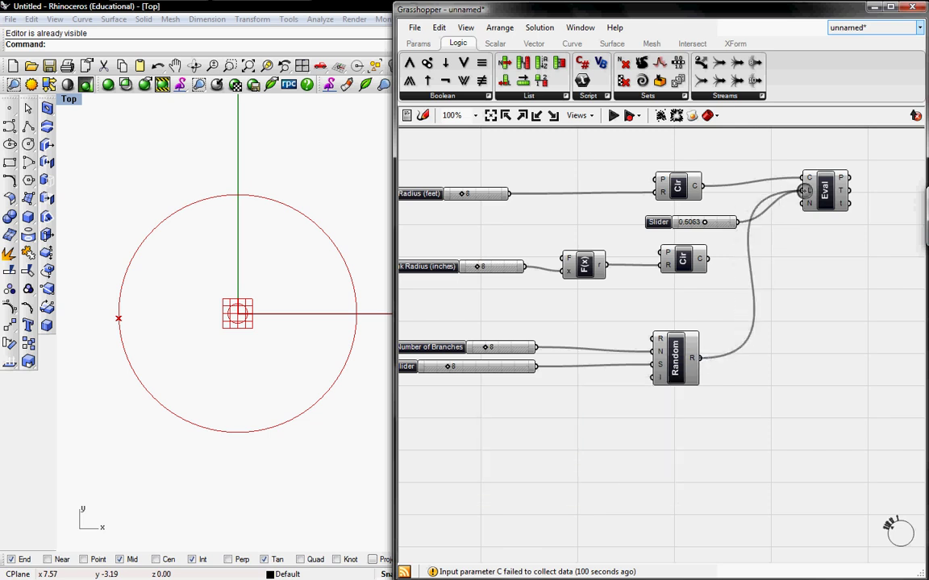
pyautogui.click(724, 226)
pyautogui.press('Delete')
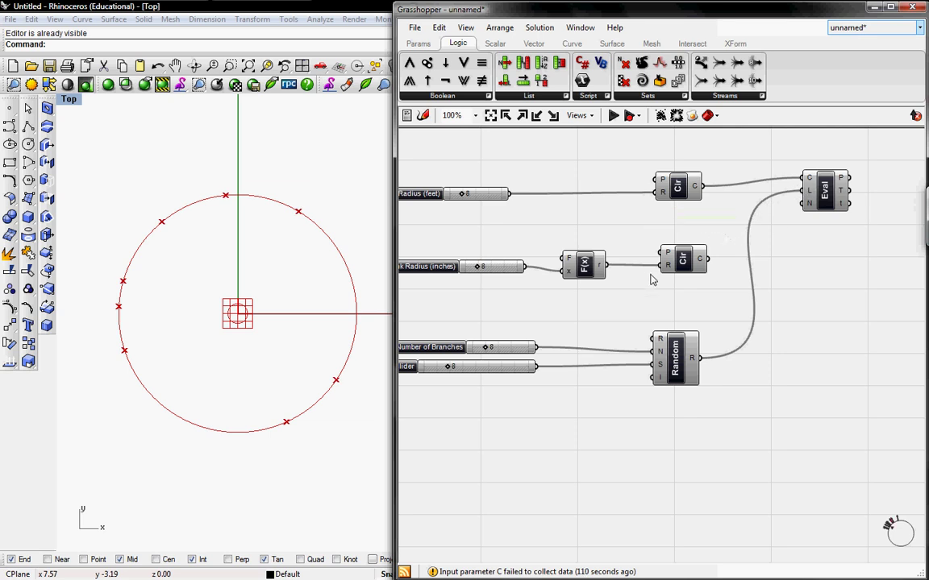
pyautogui.moveTo(486, 346); pyautogui.dragTo(544, 325, button='right')
pyautogui.moveTo(545, 324); pyautogui.dragTo(509, 355)
# Duplicate the Eval component below the original and feed it the trunk Circle's C output.
pyautogui.moveTo(854, 271); pyautogui.dragTo(758, 305, button='right')
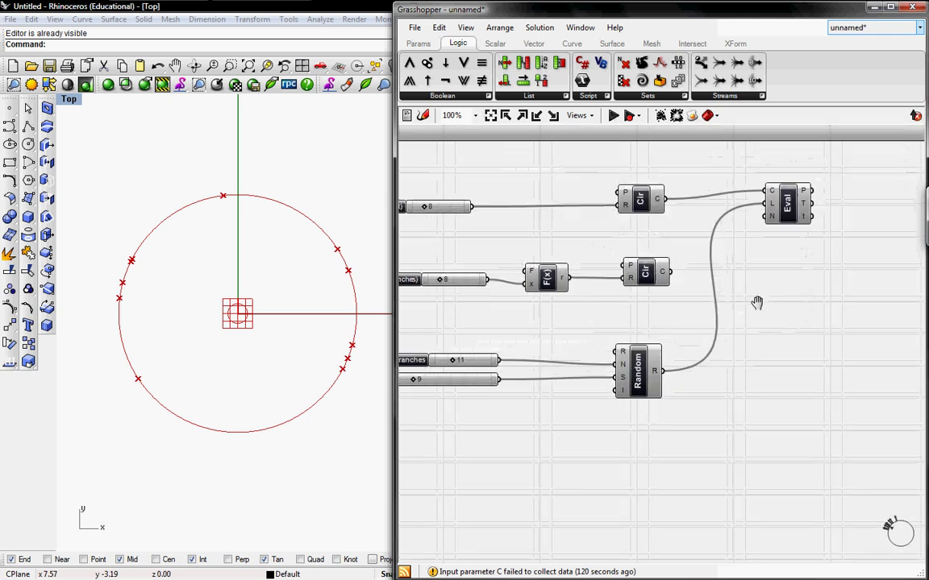
pyautogui.moveTo(789, 209); pyautogui.dragTo(806, 217)
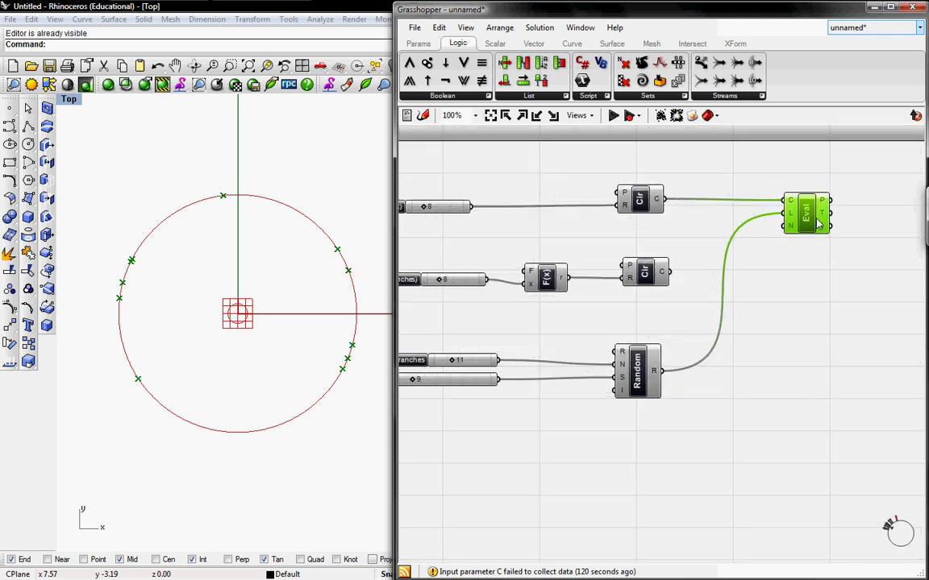
pyautogui.keyDown('alt'); pyautogui.moveTo(824, 230); pyautogui.dragTo(822, 291); pyautogui.keyUp('alt')
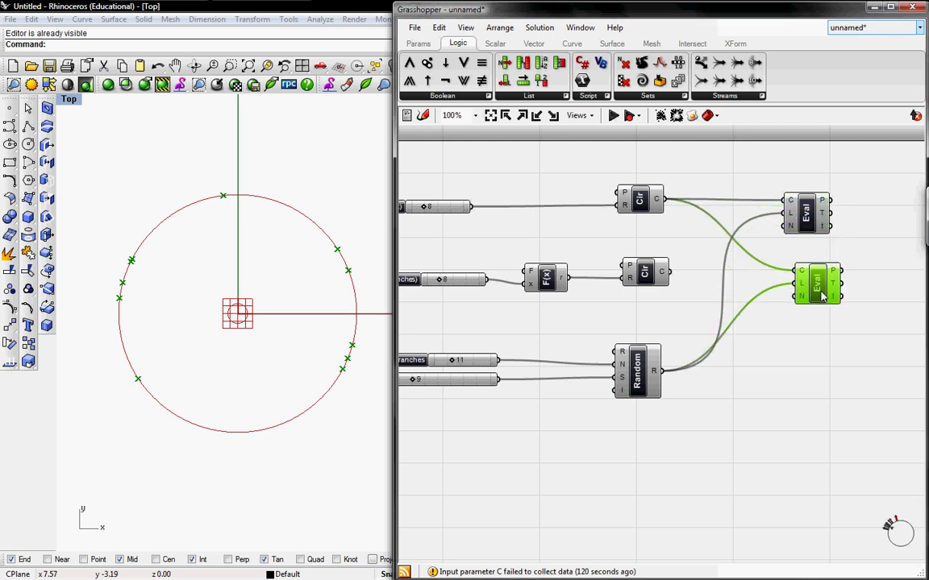
pyautogui.moveTo(668, 273); pyautogui.dragTo(812, 300)
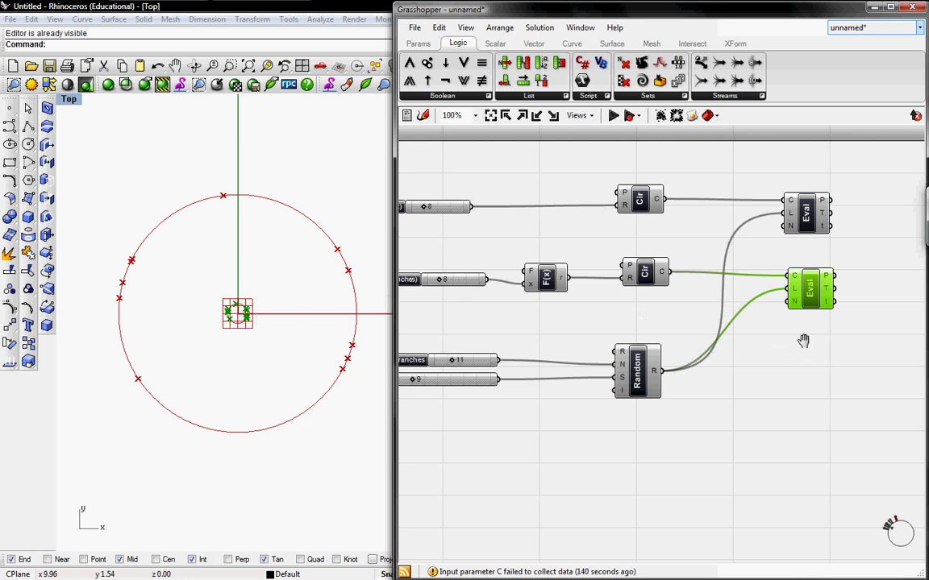
pyautogui.moveTo(803, 338); pyautogui.dragTo(684, 351, button='right')
pyautogui.moveTo(686, 301); pyautogui.dragTo(684, 298)
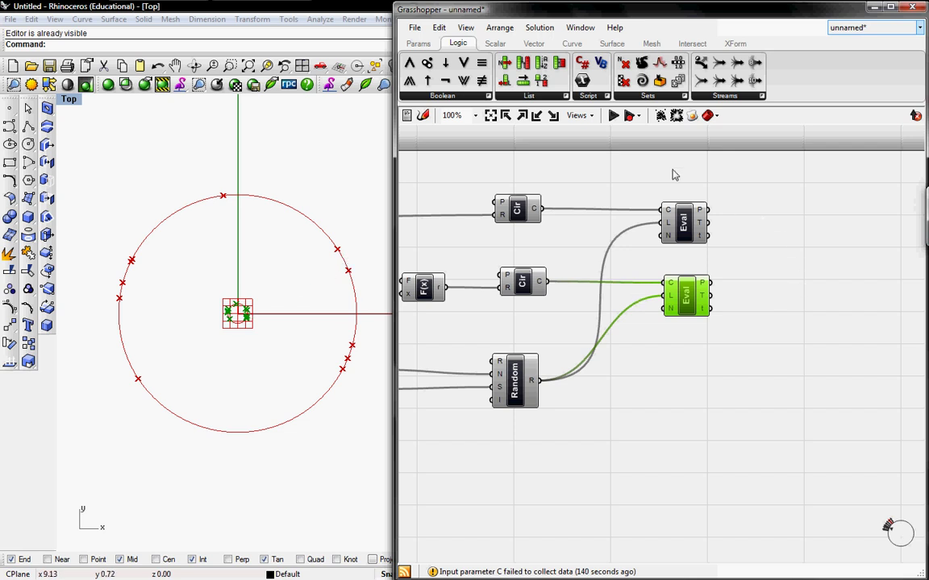
# Add a Curve > Primitive Line component with upper Eval points as A and lower Eval points as B.
pyautogui.click(571, 43)
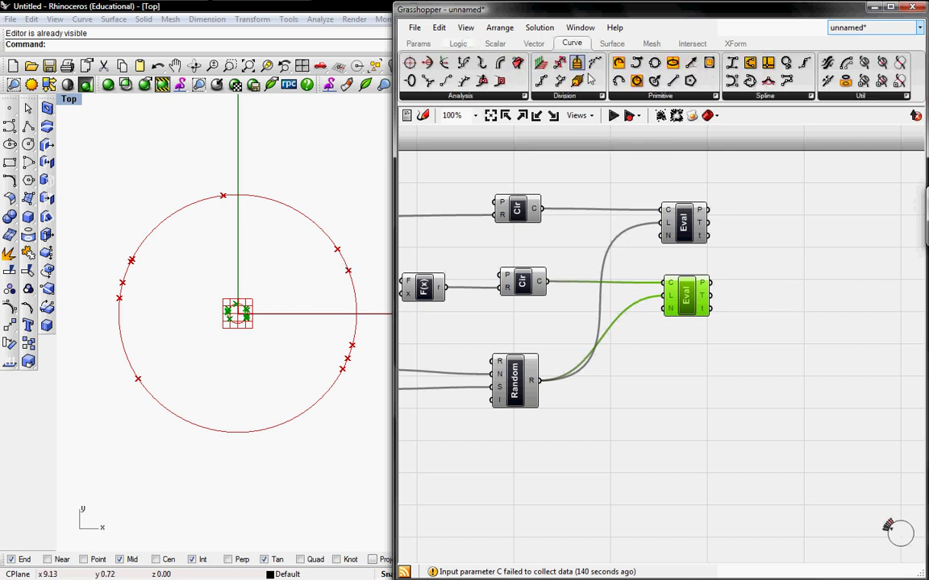
pyautogui.click(666, 97)
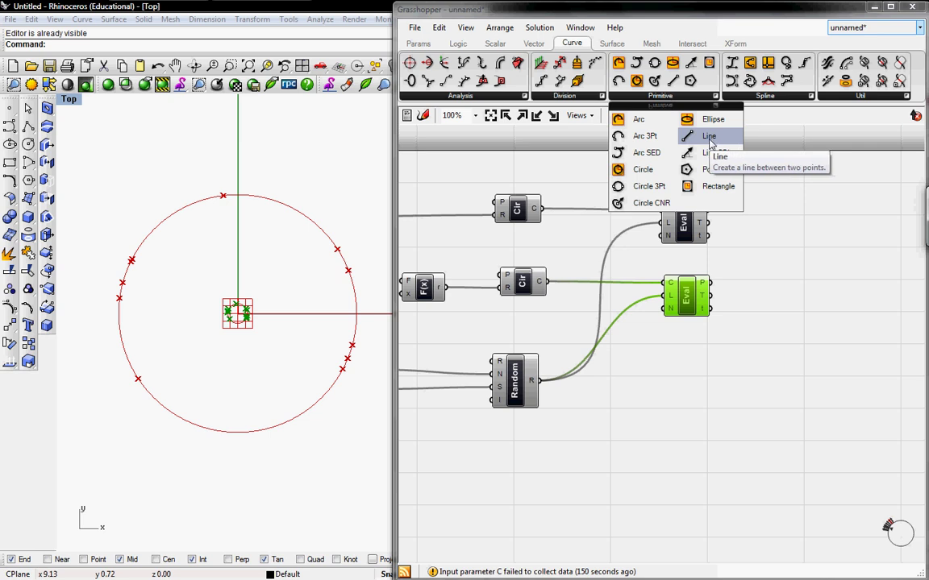
pyautogui.click(709, 134)
pyautogui.click(788, 263)
pyautogui.moveTo(787, 263); pyautogui.dragTo(822, 248)
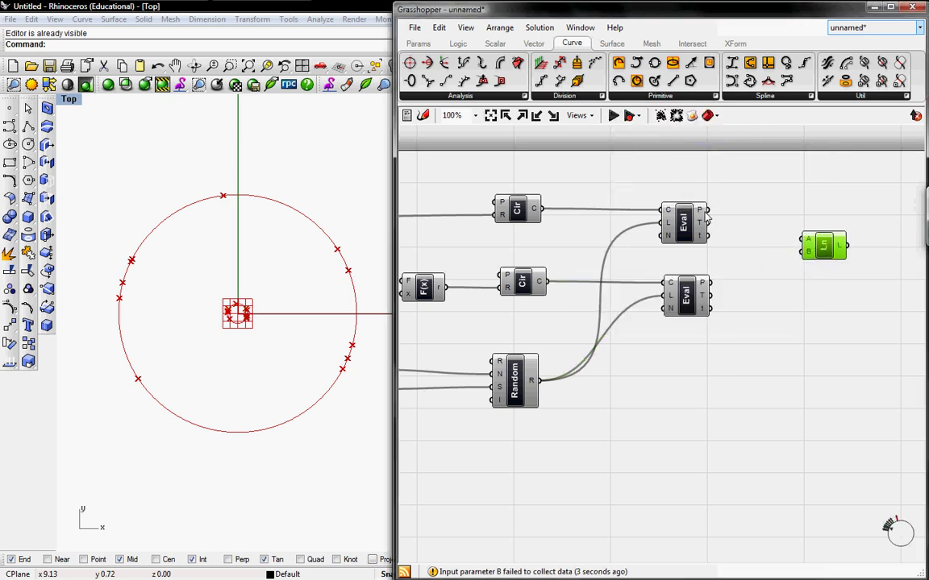
pyautogui.moveTo(708, 210); pyautogui.dragTo(803, 239)
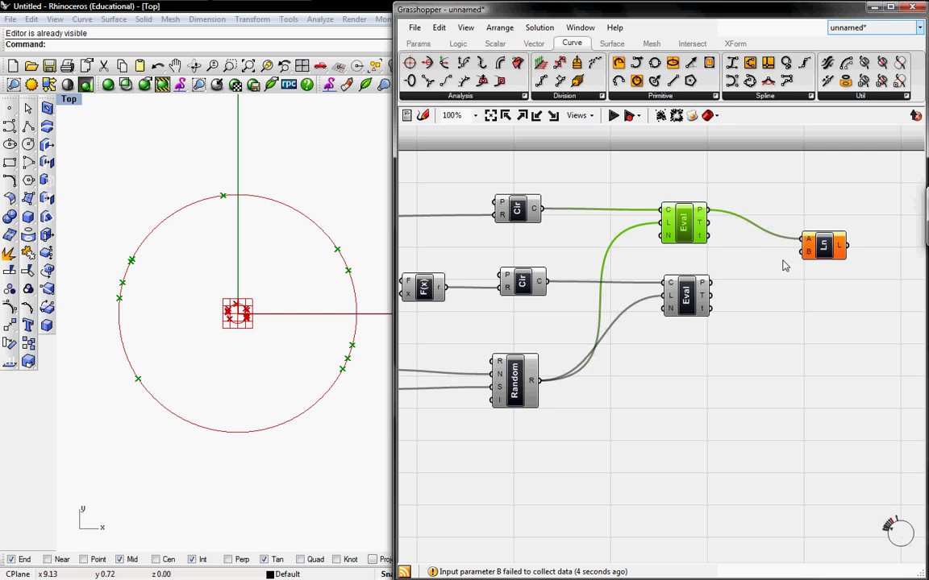
pyautogui.moveTo(708, 283); pyautogui.dragTo(807, 252)
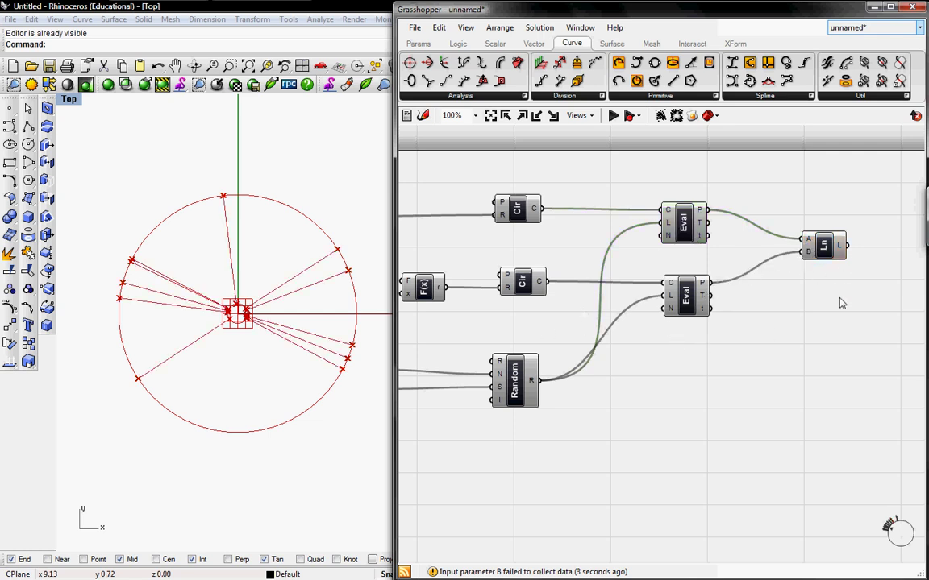
pyautogui.moveTo(819, 251); pyautogui.dragTo(812, 268)
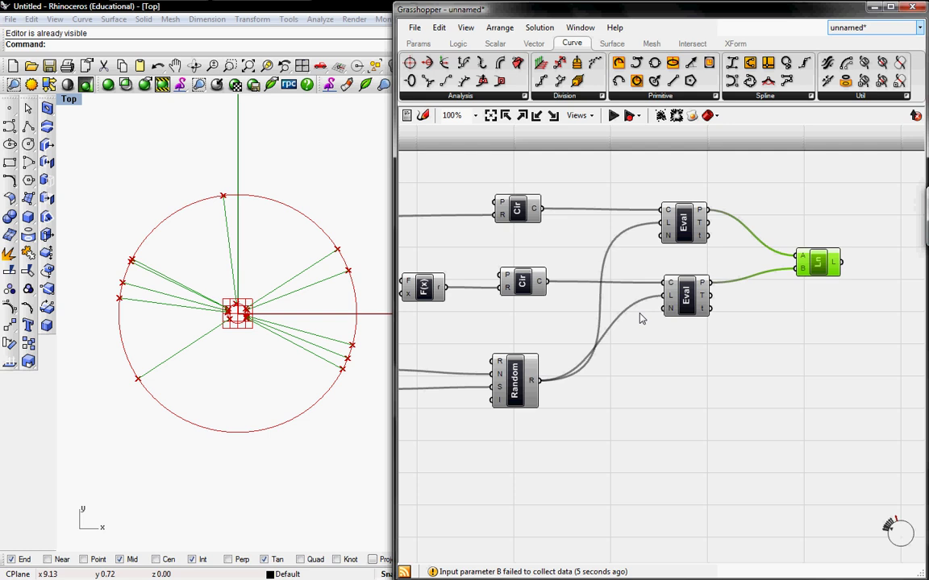
pyautogui.moveTo(759, 267); pyautogui.dragTo(695, 292, button='right')
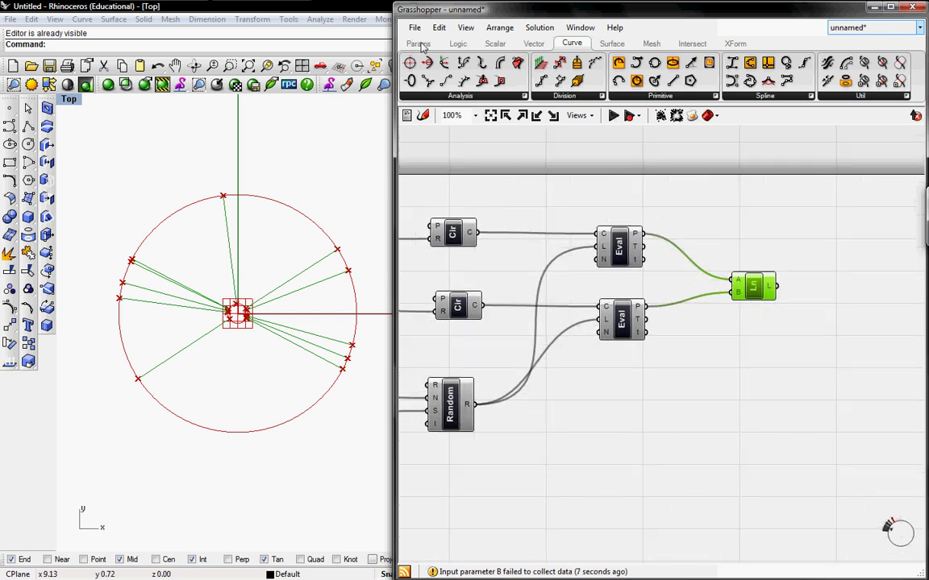
# Place a Params > Geometry Curve parameter, deleting a mistakenly placed Circle parameter.
pyautogui.click(419, 44)
pyautogui.click(451, 96)
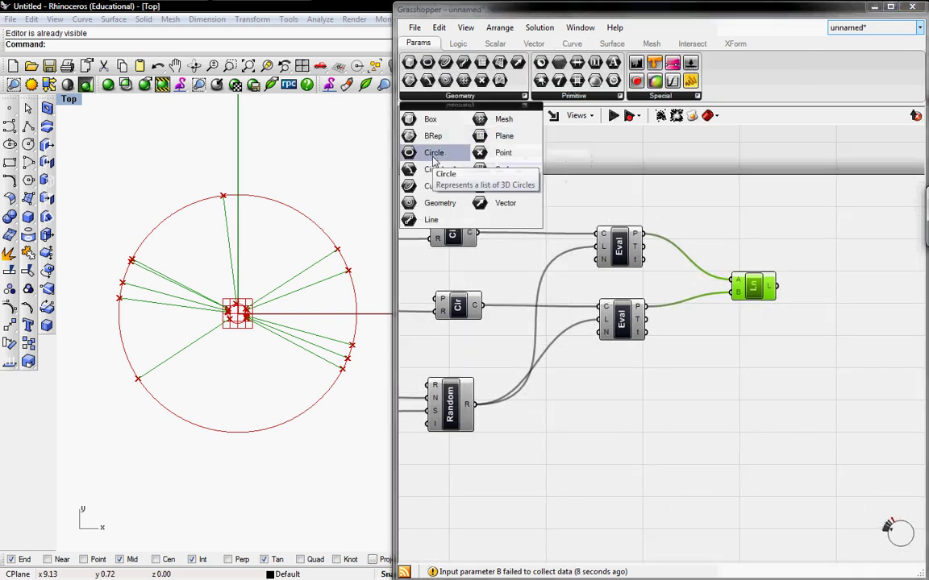
pyautogui.moveTo(434, 159); pyautogui.dragTo(828, 236)
pyautogui.press('Delete')
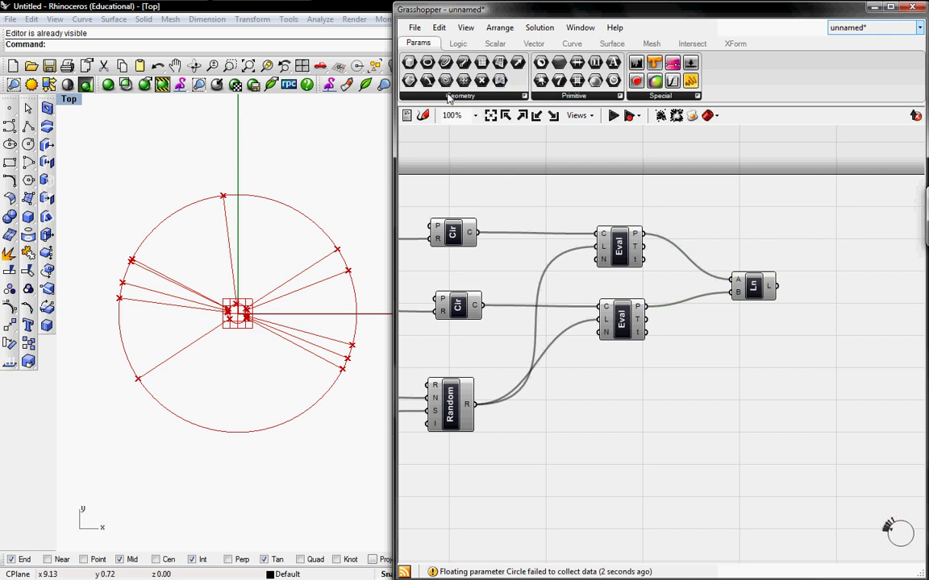
pyautogui.click(405, 94)
pyautogui.moveTo(440, 188); pyautogui.dragTo(827, 233)
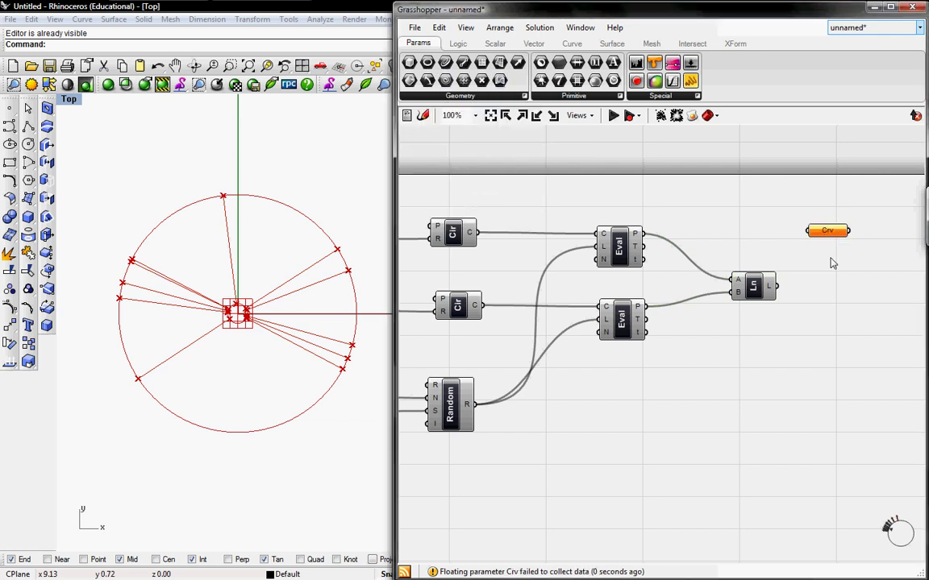
# Rename the Curve parameter to 'Tree'.
pyautogui.click(827, 234)
pyautogui.rightClick(831, 236)
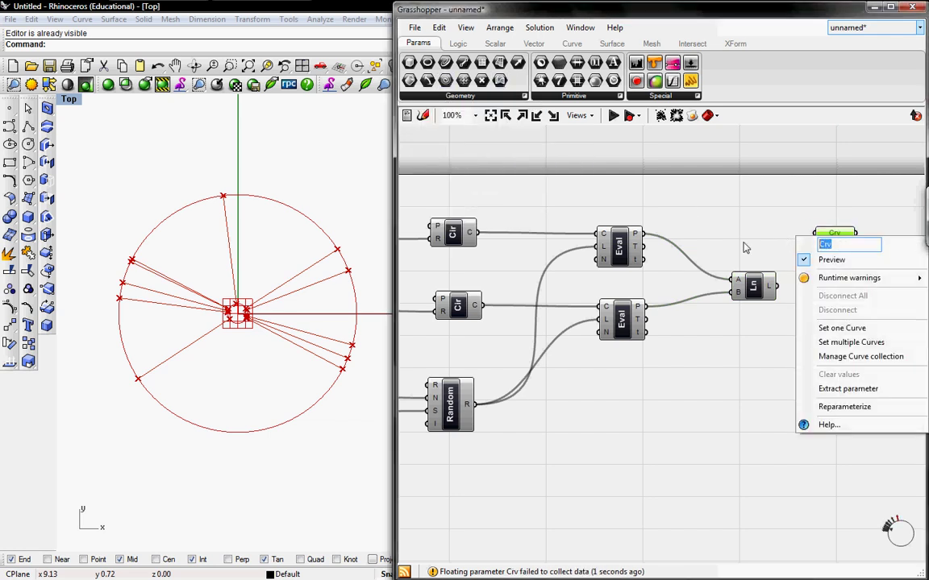
pyautogui.write('tr')
pyautogui.press('BackSpace')
pyautogui.write('Tree')
pyautogui.click(728, 240)
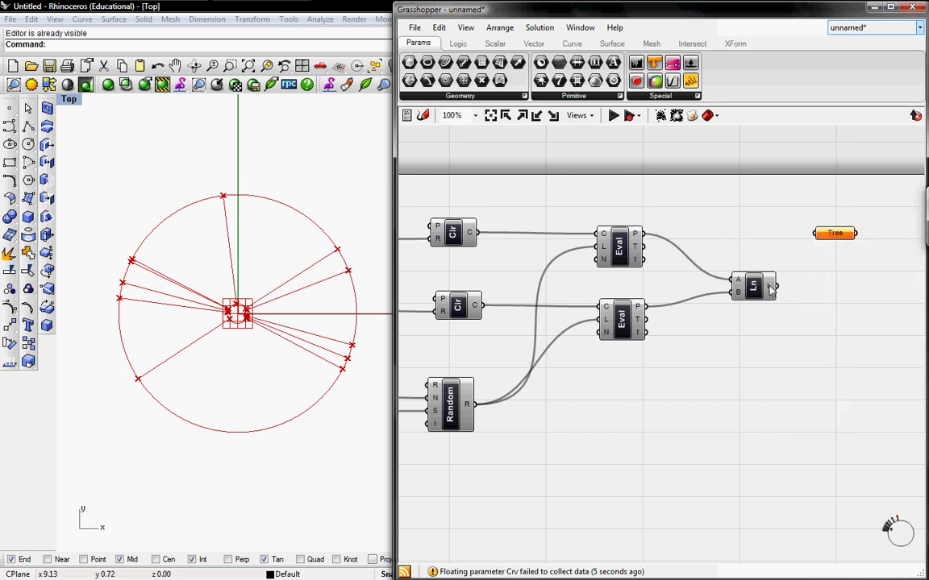
# Wire the Line's L output and both Circle C outputs into Tree.
pyautogui.moveTo(819, 233); pyautogui.dragTo(837, 231)
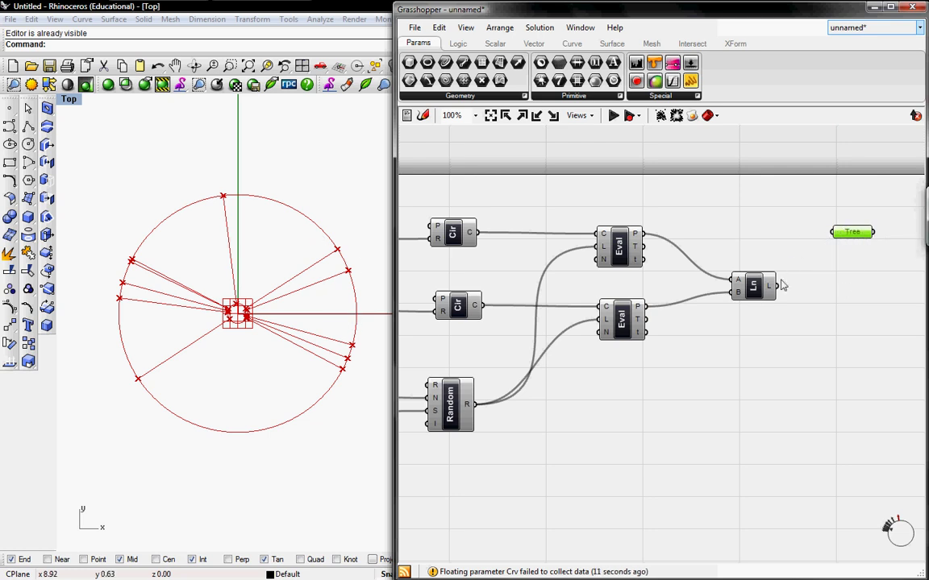
pyautogui.moveTo(779, 285); pyautogui.dragTo(834, 231)
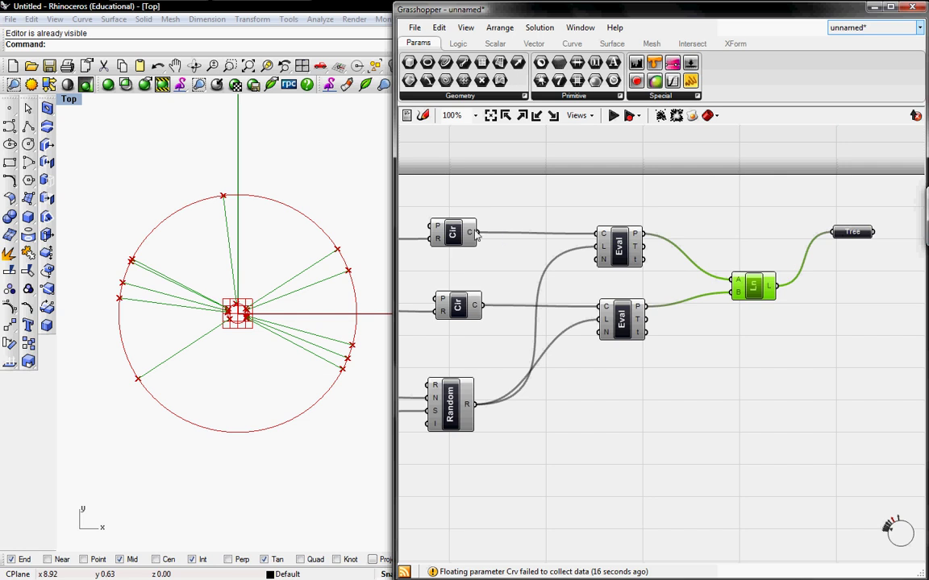
pyautogui.moveTo(476, 234); pyautogui.dragTo(832, 232)
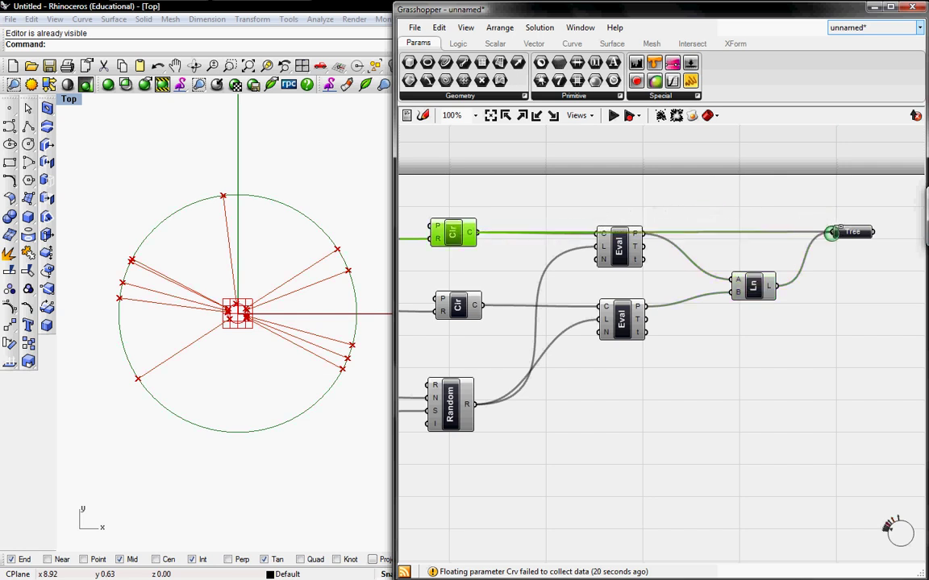
pyautogui.moveTo(477, 307); pyautogui.dragTo(832, 232)
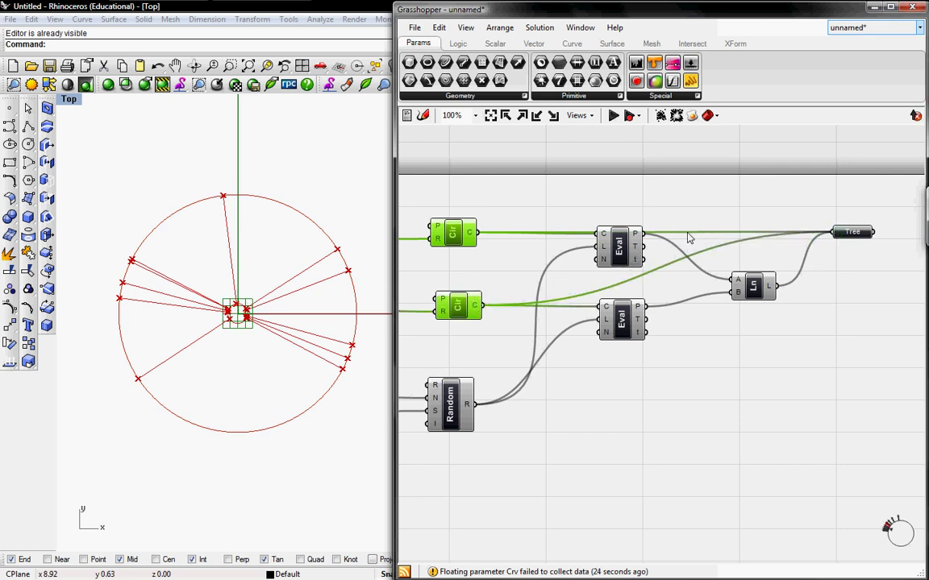
# Turn off preview on the Line, both Circle and both Eval components, then select Tree.
pyautogui.click(743, 257)
pyautogui.rightClick(754, 285)
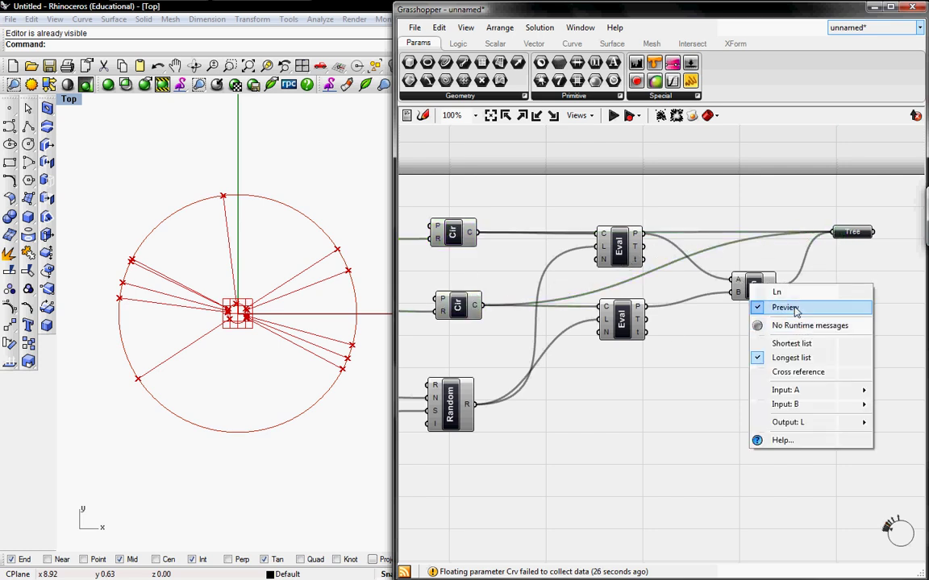
pyautogui.rightClick(457, 307)
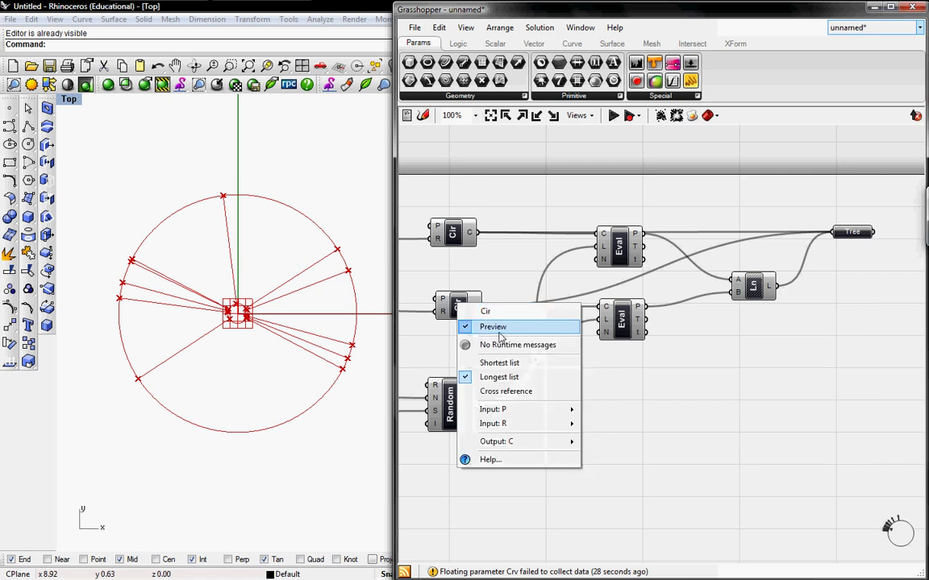
pyautogui.click(474, 326)
pyautogui.rightClick(450, 230)
pyautogui.click(488, 251)
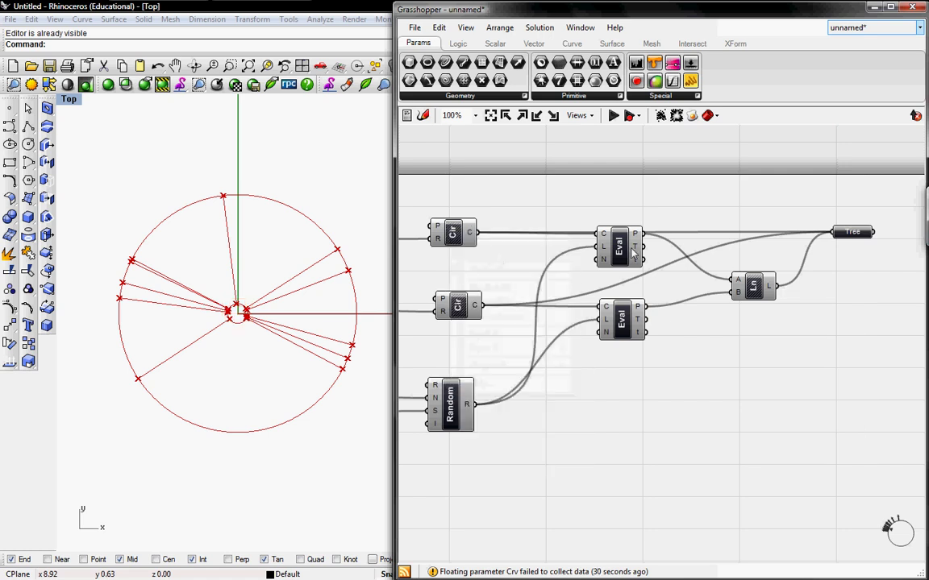
pyautogui.rightClick(621, 251)
pyautogui.click(642, 273)
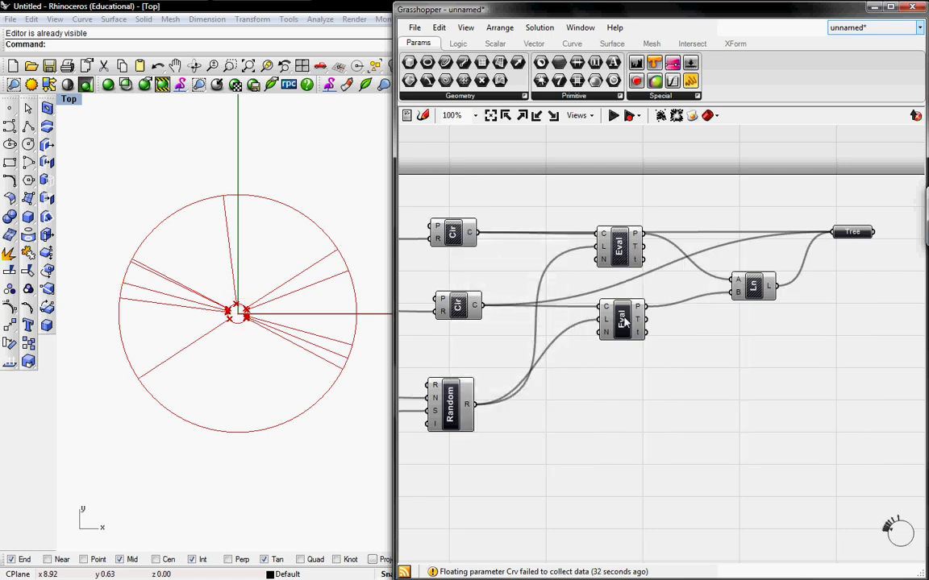
pyautogui.rightClick(621, 323)
pyautogui.click(643, 344)
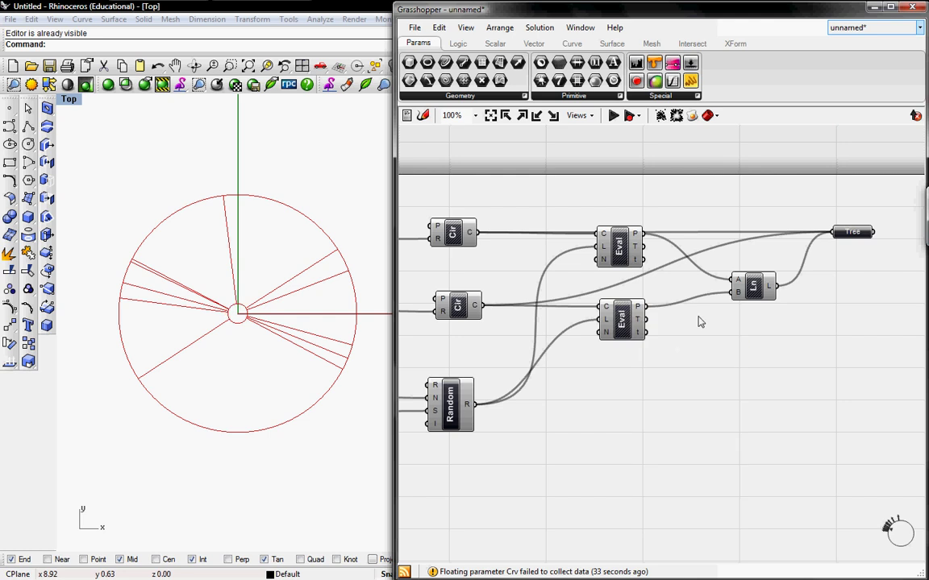
pyautogui.click(854, 232)
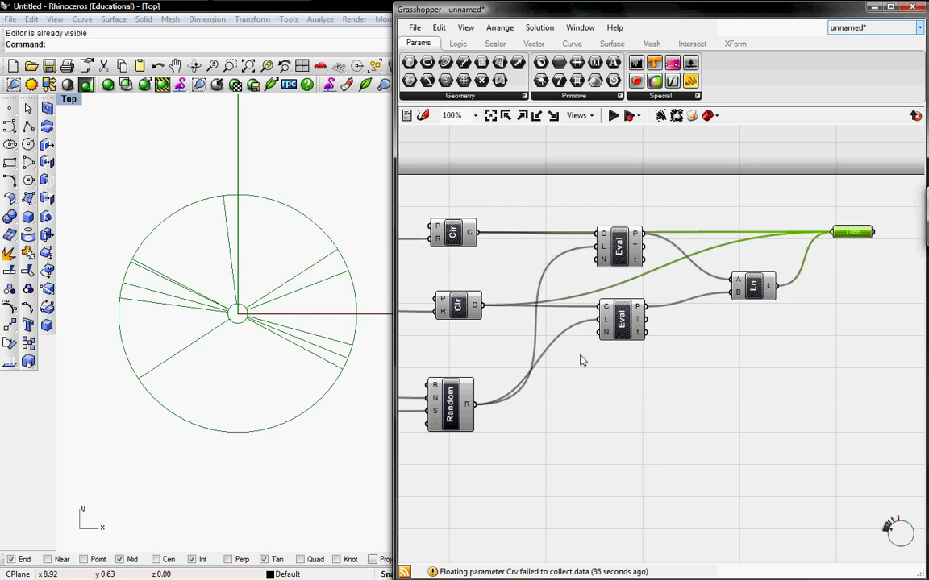
# Set sliders to Tree Radius 11, Trunk Radius 12 and Number of Branches 14.
pyautogui.moveTo(536, 367); pyautogui.dragTo(704, 336, button='right')
pyautogui.moveTo(438, 312); pyautogui.dragTo(520, 232, button='right')
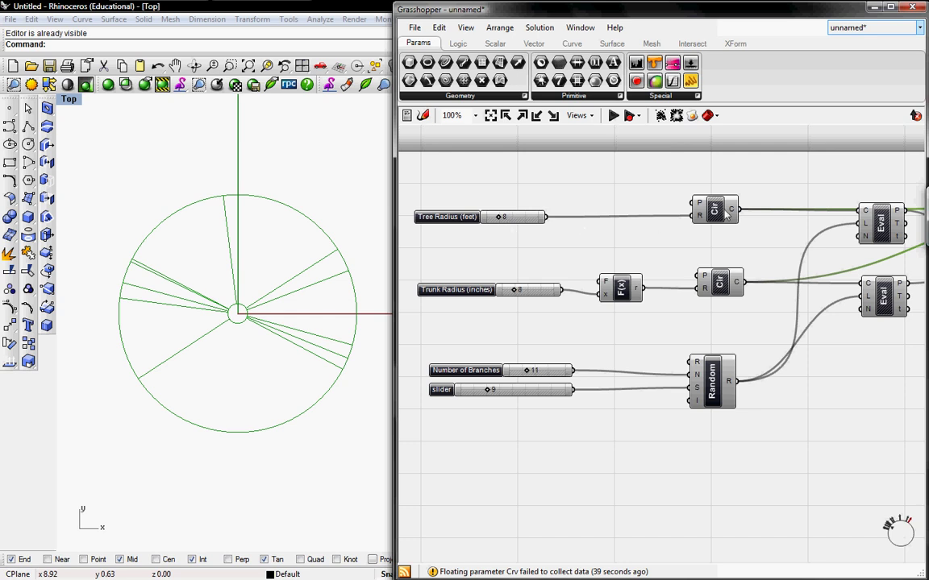
pyautogui.moveTo(846, 249); pyautogui.dragTo(794, 240, button='right')
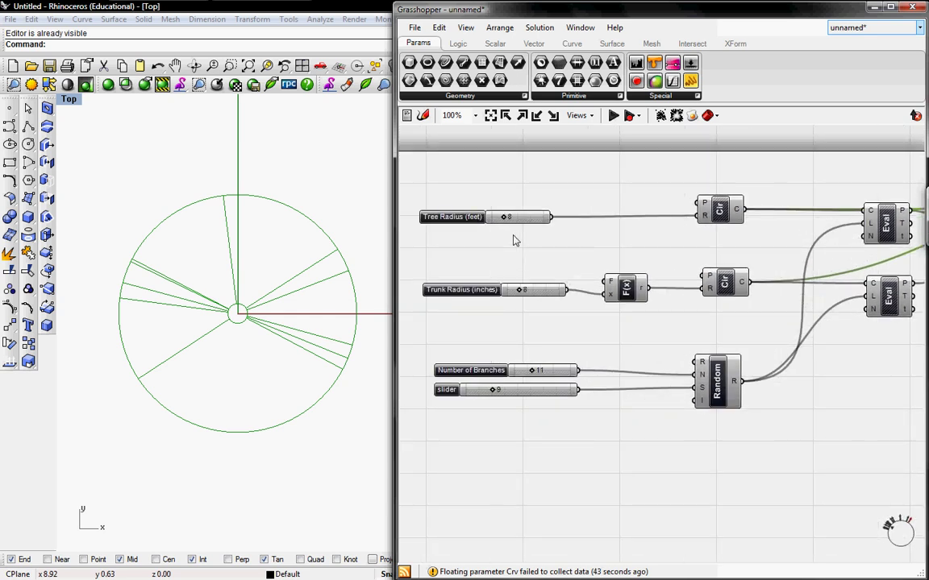
pyautogui.moveTo(503, 218); pyautogui.dragTo(508, 216)
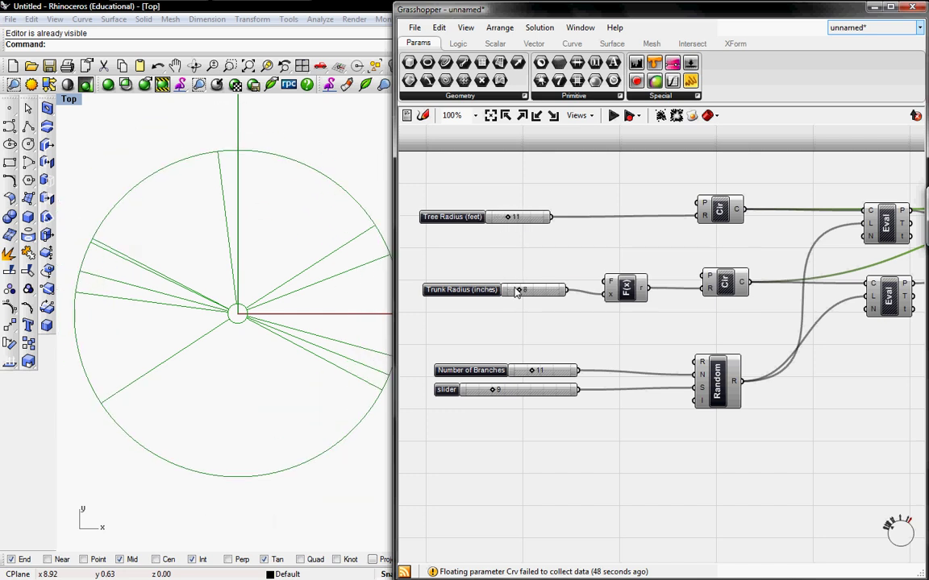
pyautogui.moveTo(517, 292); pyautogui.dragTo(525, 291)
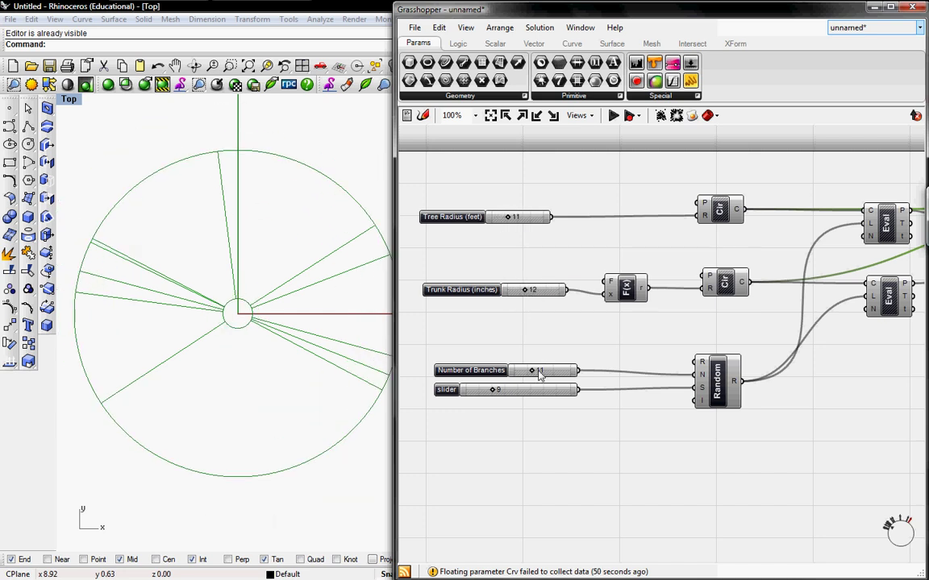
pyautogui.moveTo(531, 371); pyautogui.dragTo(500, 391)
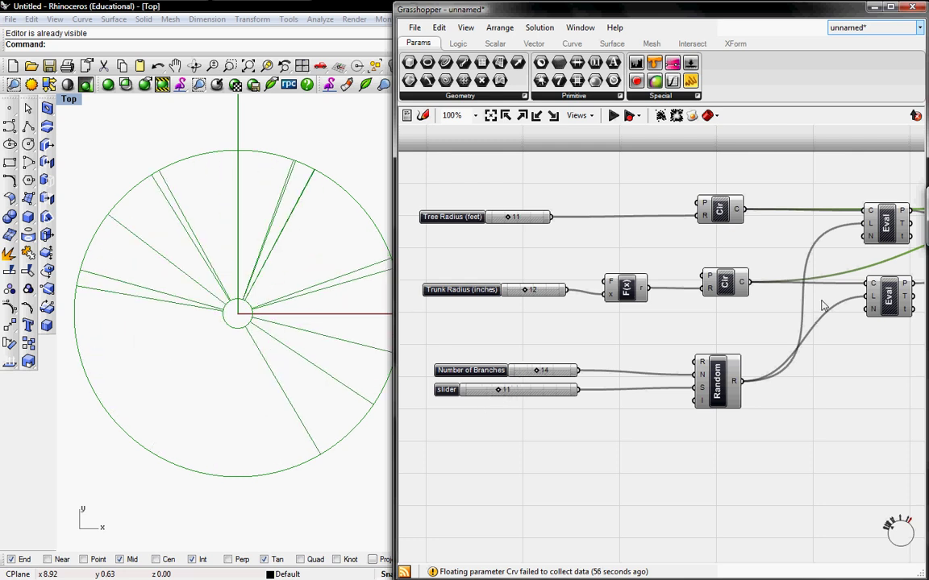
pyautogui.moveTo(822, 305); pyautogui.dragTo(582, 307, button='right')
pyautogui.moveTo(784, 266); pyautogui.dragTo(691, 175, button='right')
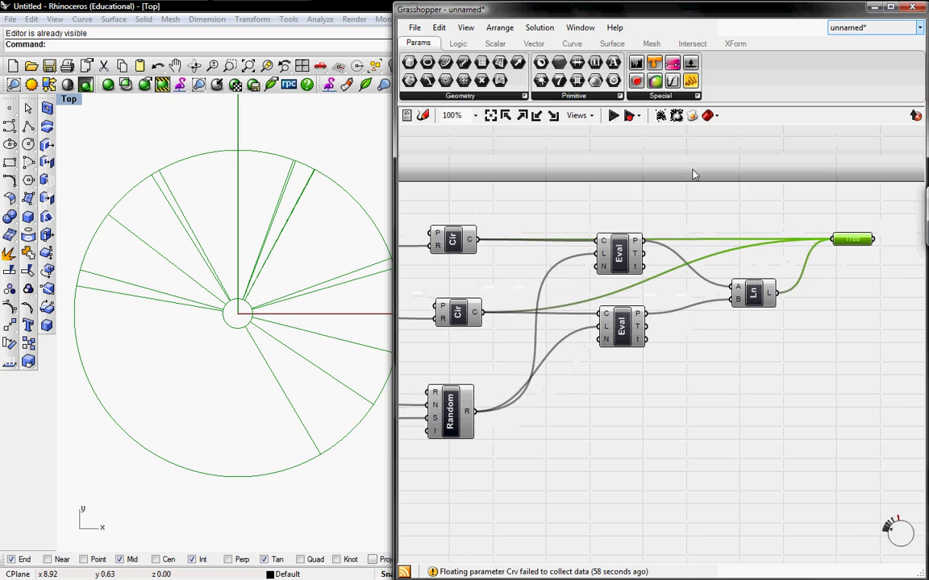